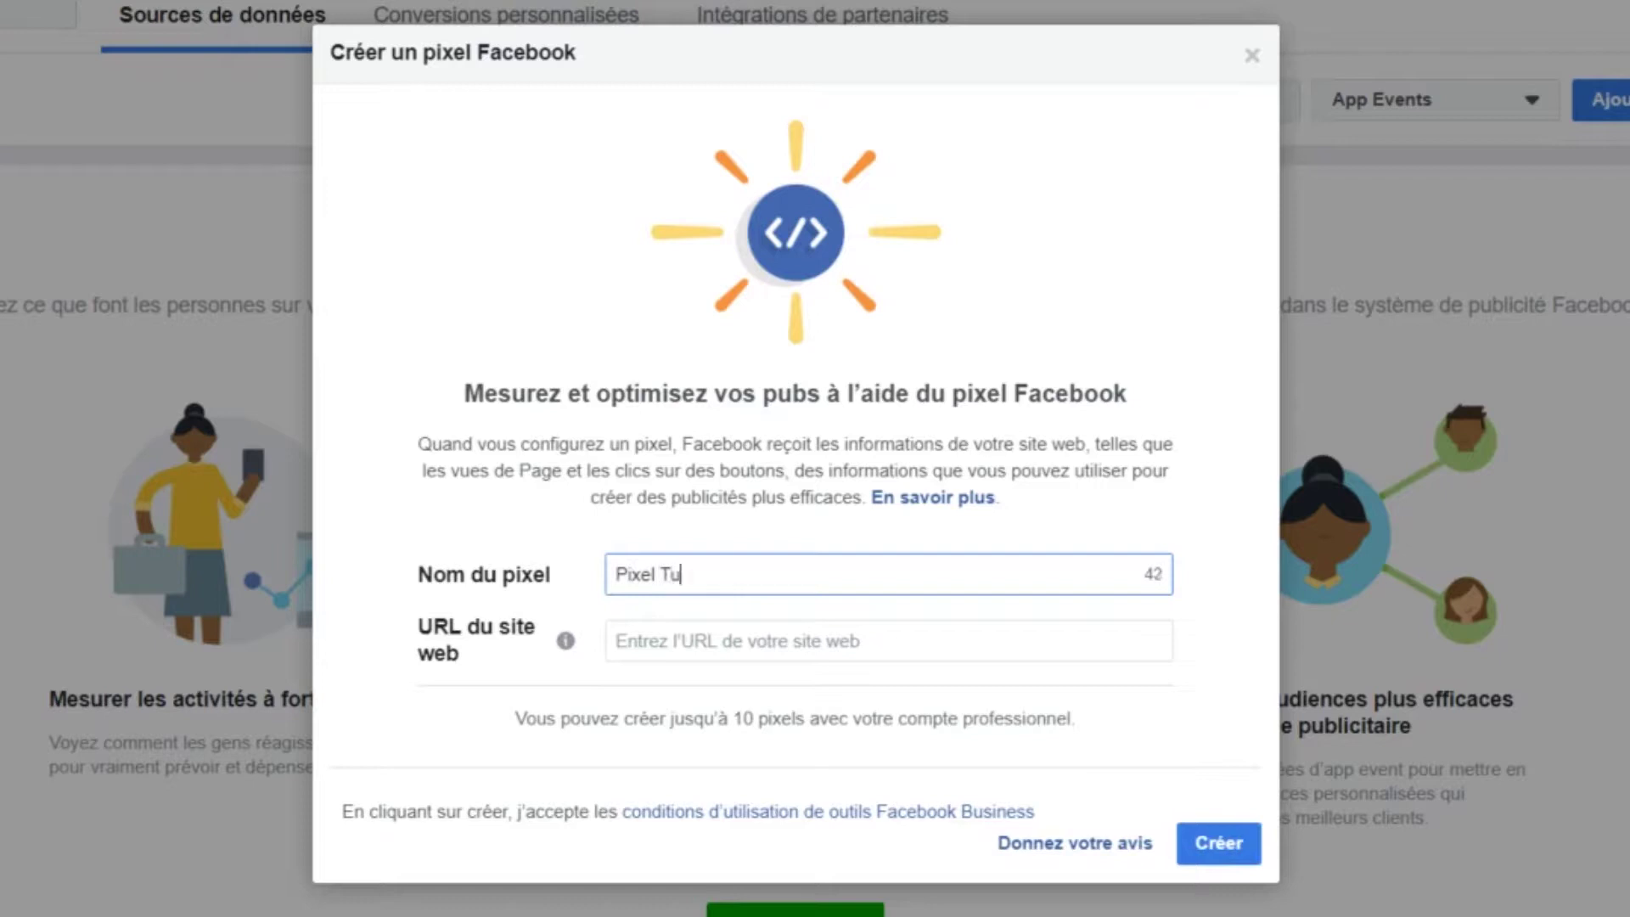
{"action": "left_click", "coordinate": [751, 632]}
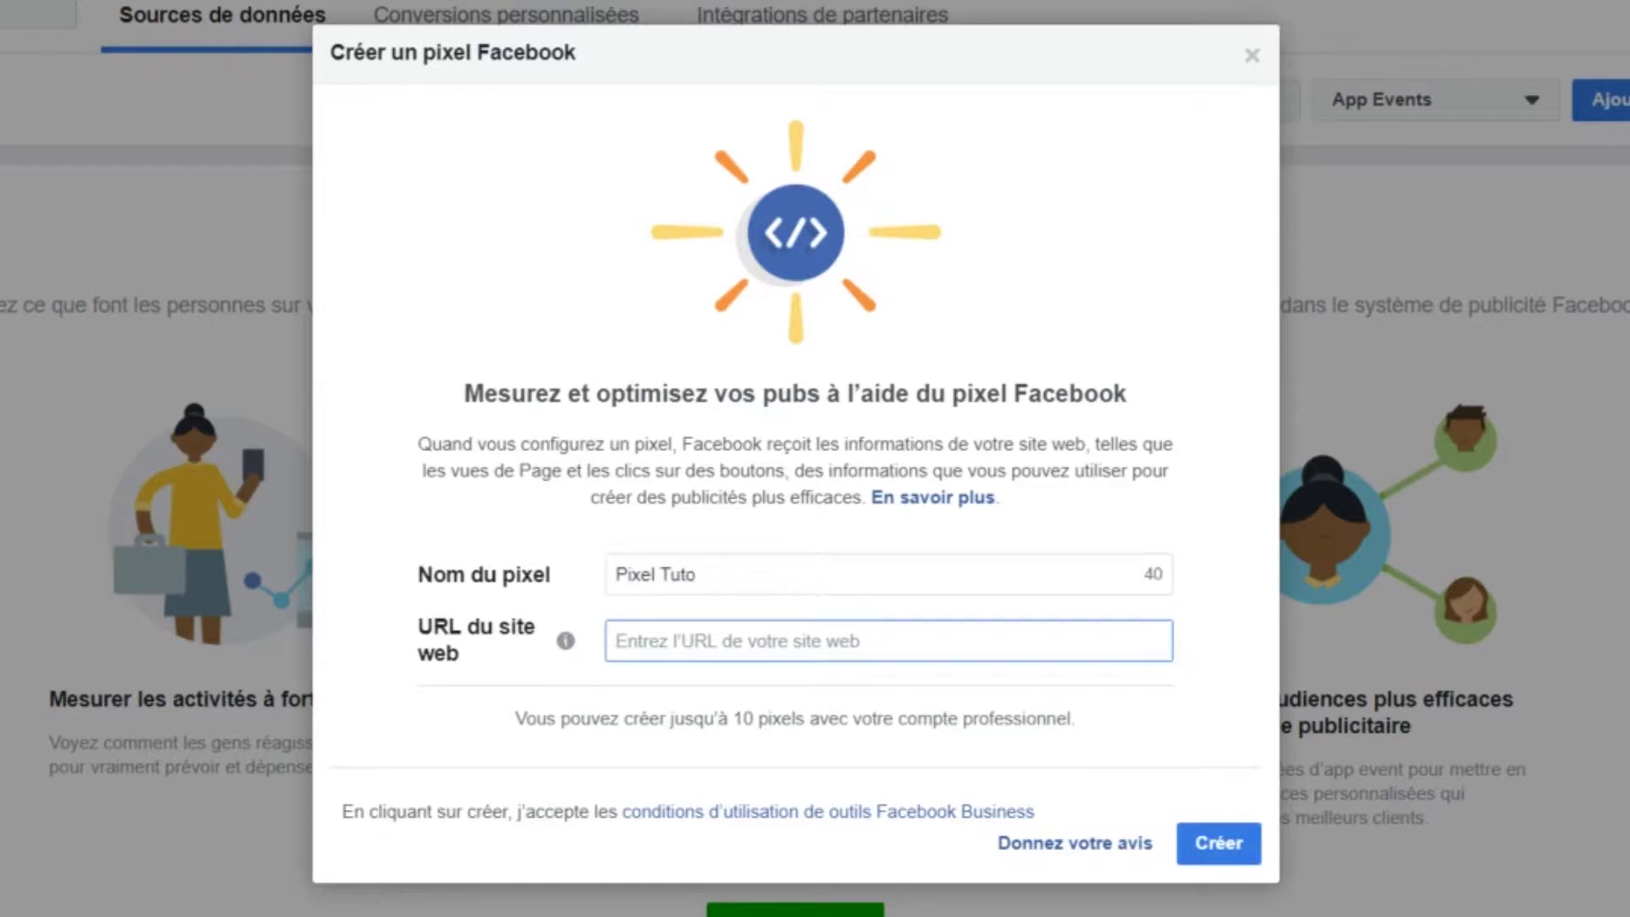
{"action": "type", "text": "h"}
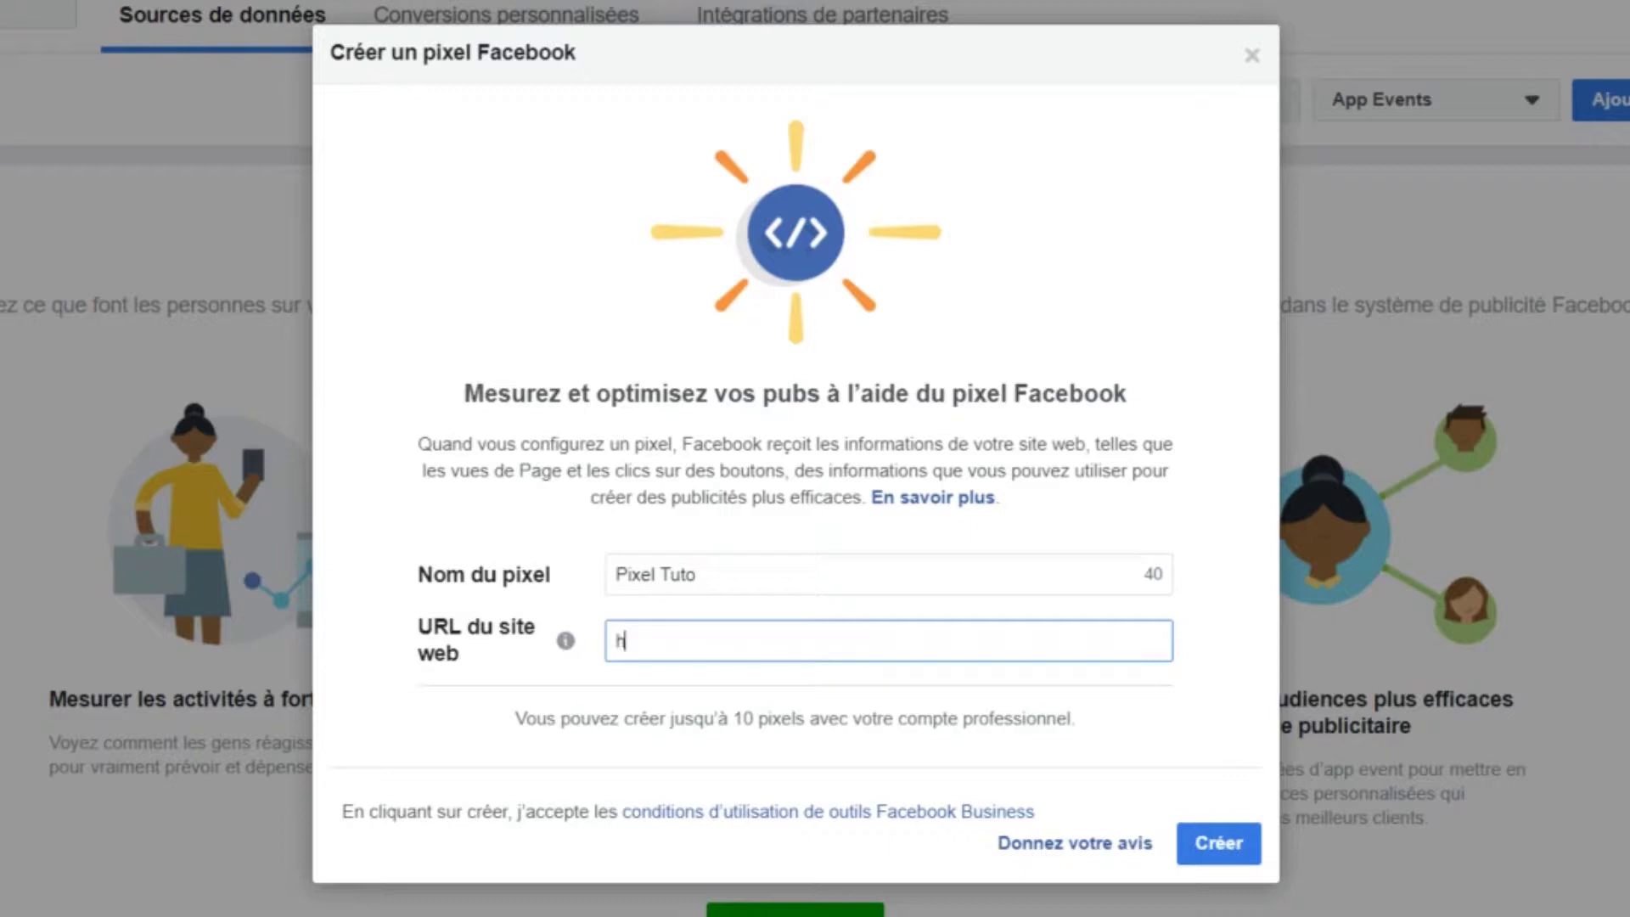
{"action": "type", "text": "ttps://digitad.ca"}
{"action": "left_click", "coordinate": [1216, 848]}
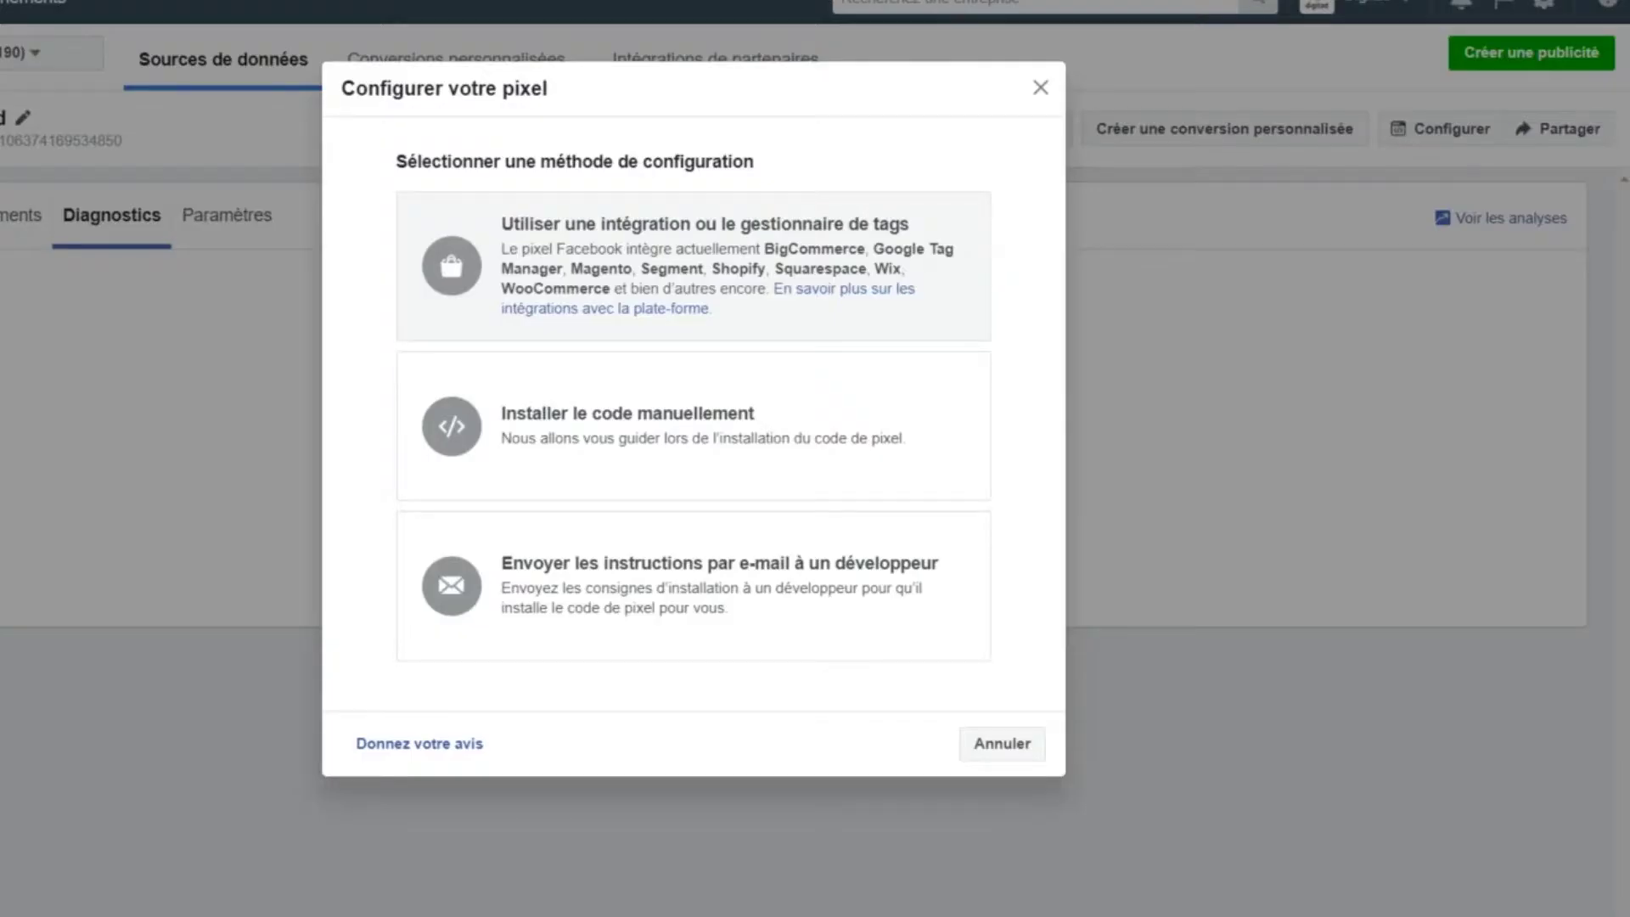
Step: Choose WordPress as the partner integration for the pixel and download its Facebook Pixel extension
{"action": "left_click", "coordinate": [648, 261]}
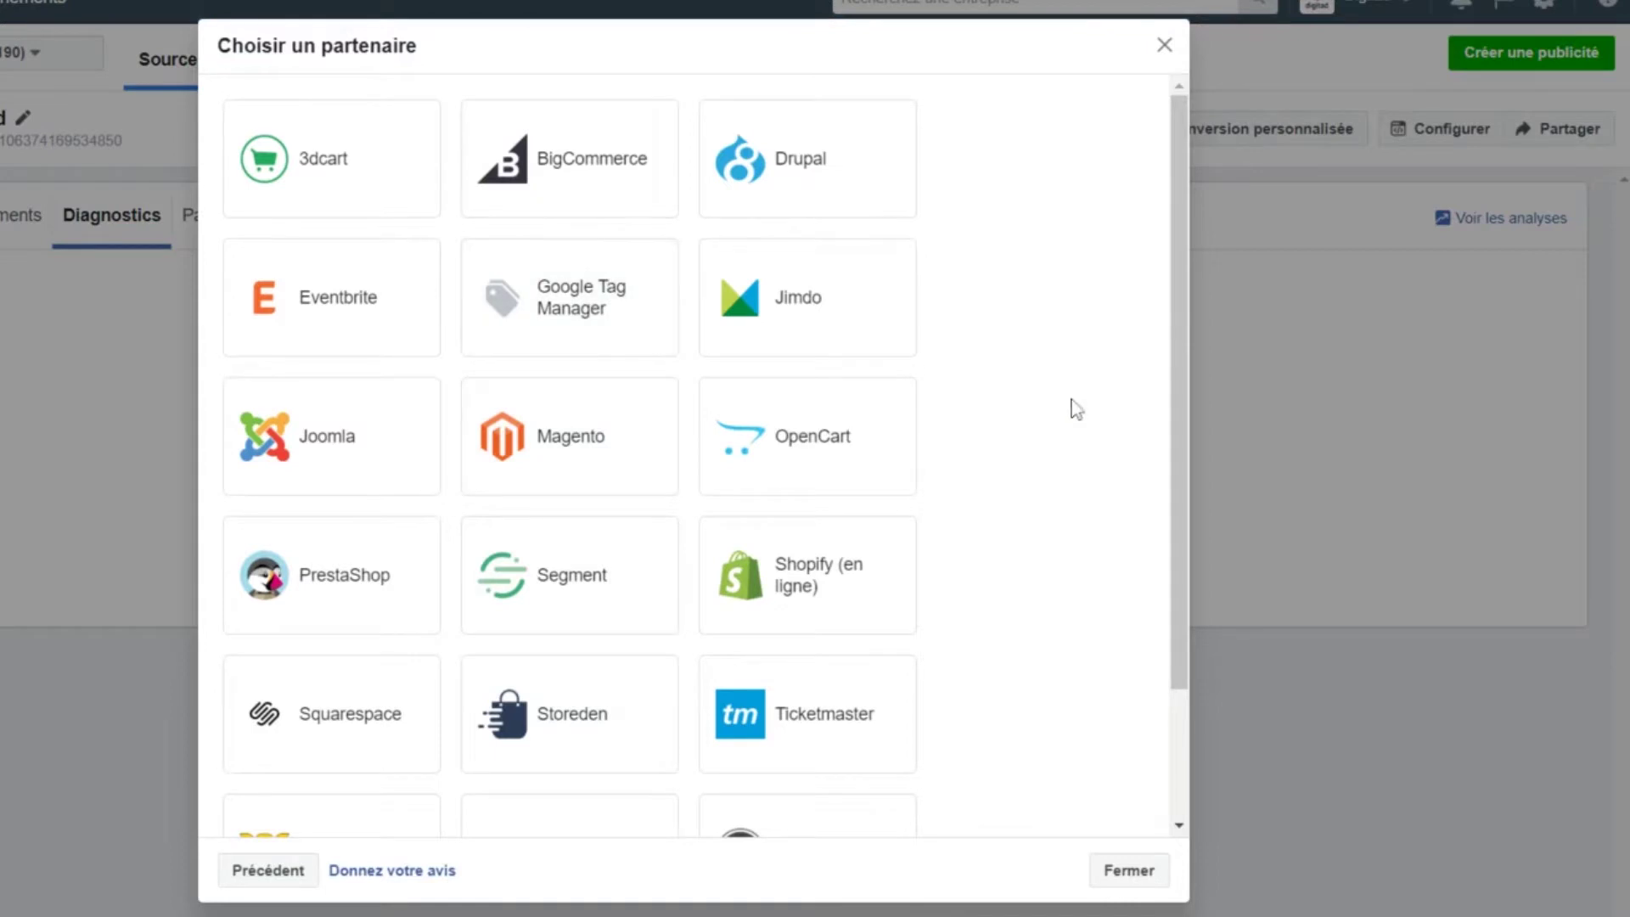
{"action": "left_click_drag", "start_coordinate": [1174, 373], "coordinate": [1144, 750]}
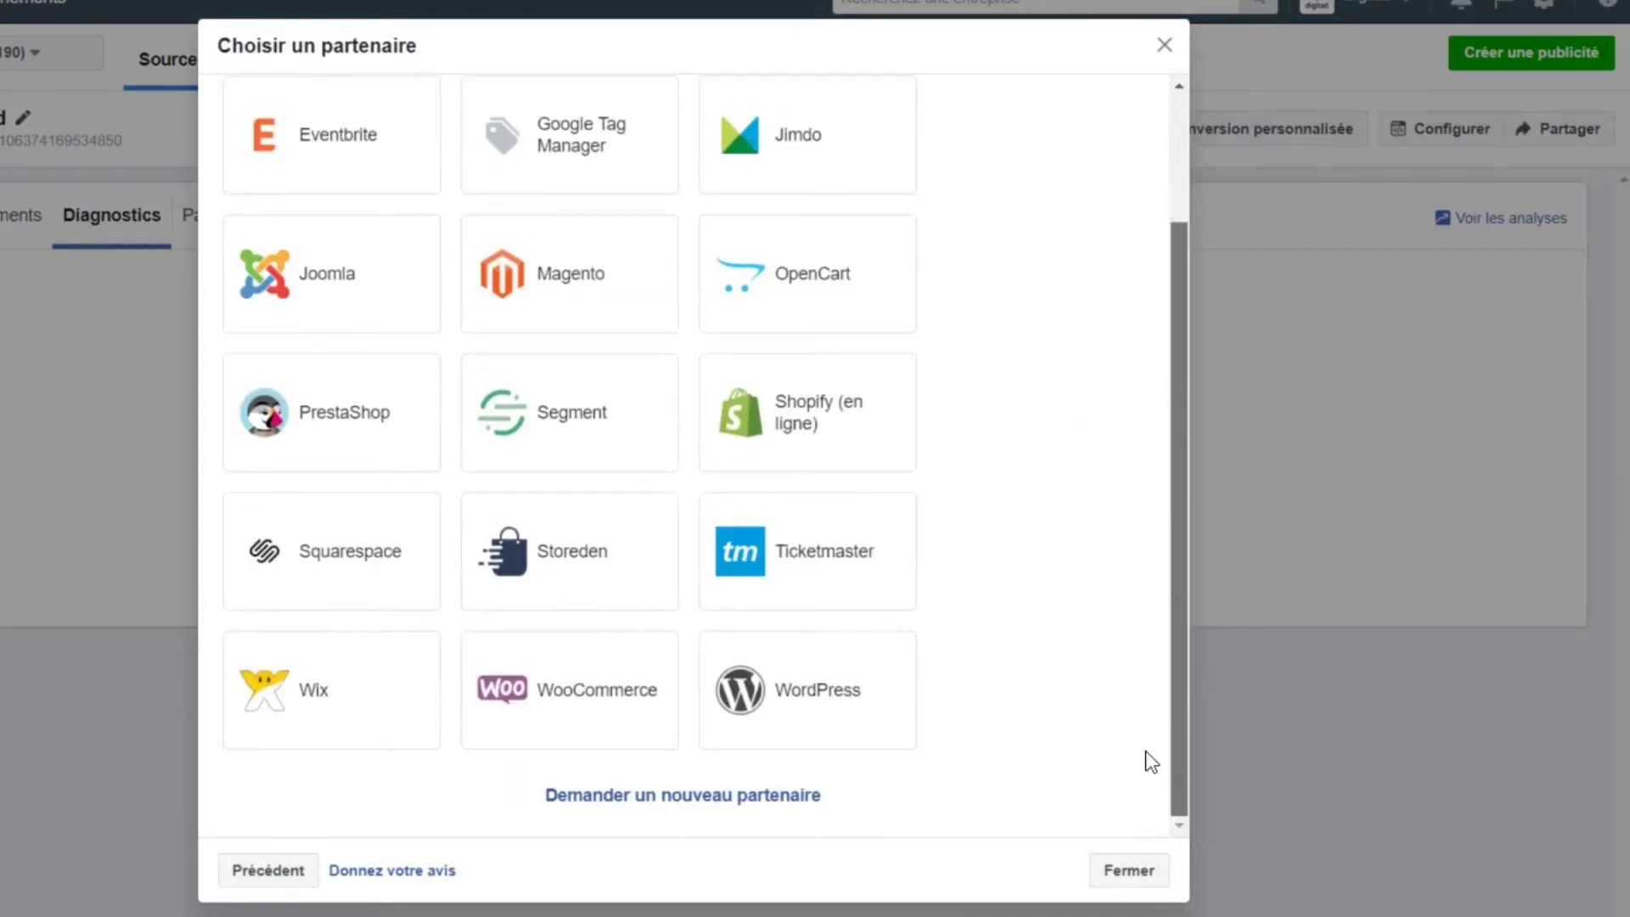
{"action": "left_click", "coordinate": [802, 700]}
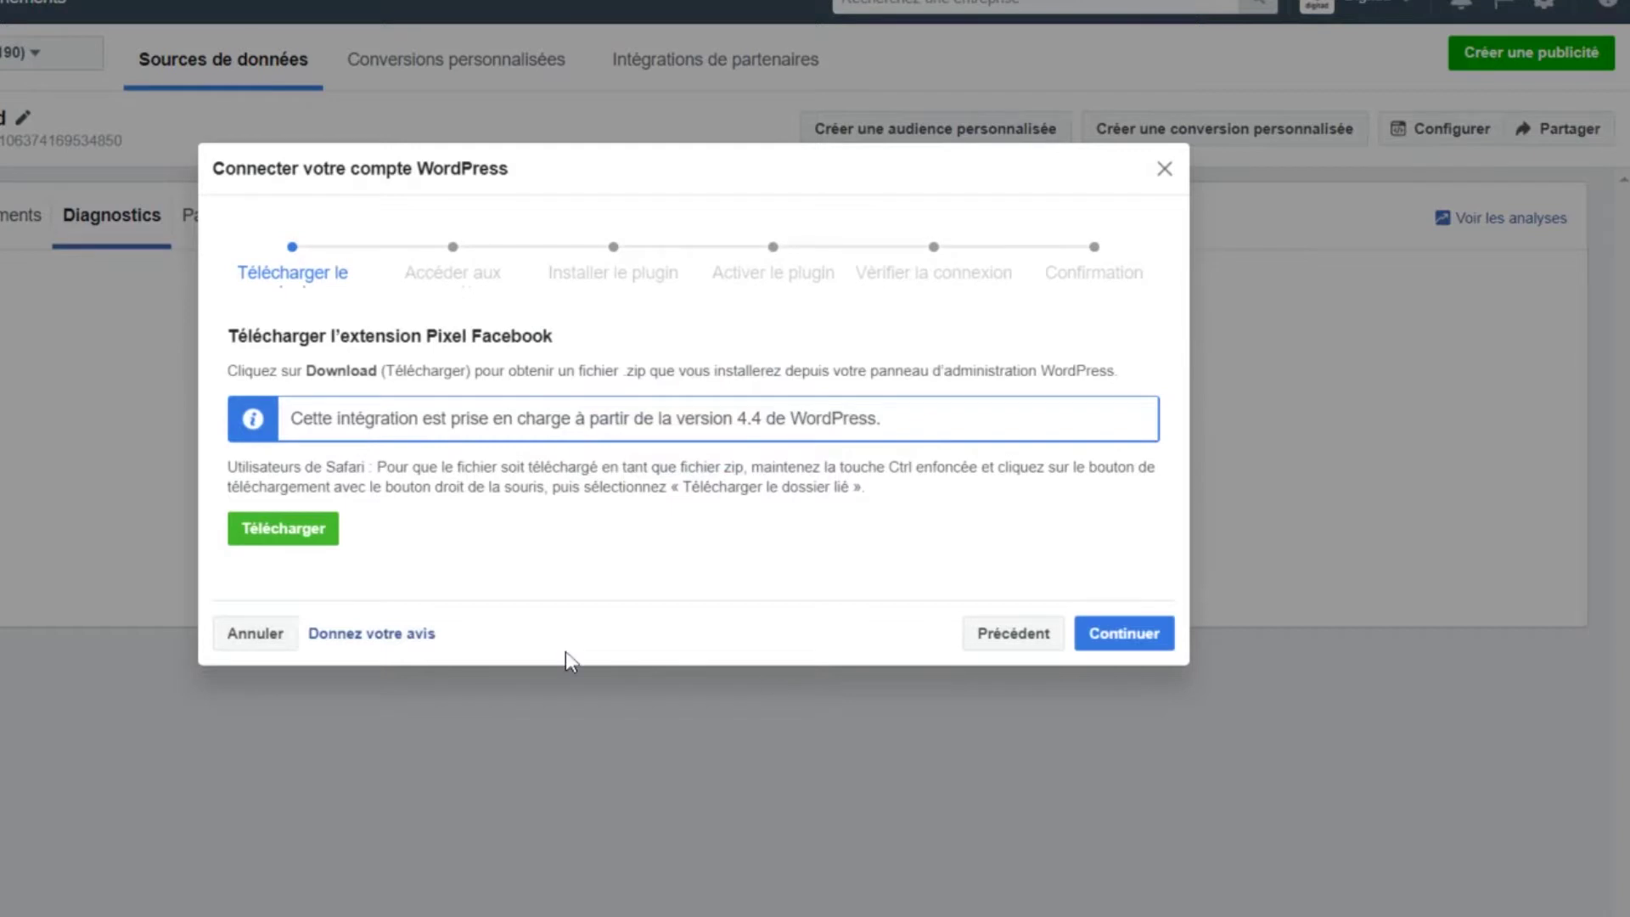
{"action": "left_click", "coordinate": [313, 533]}
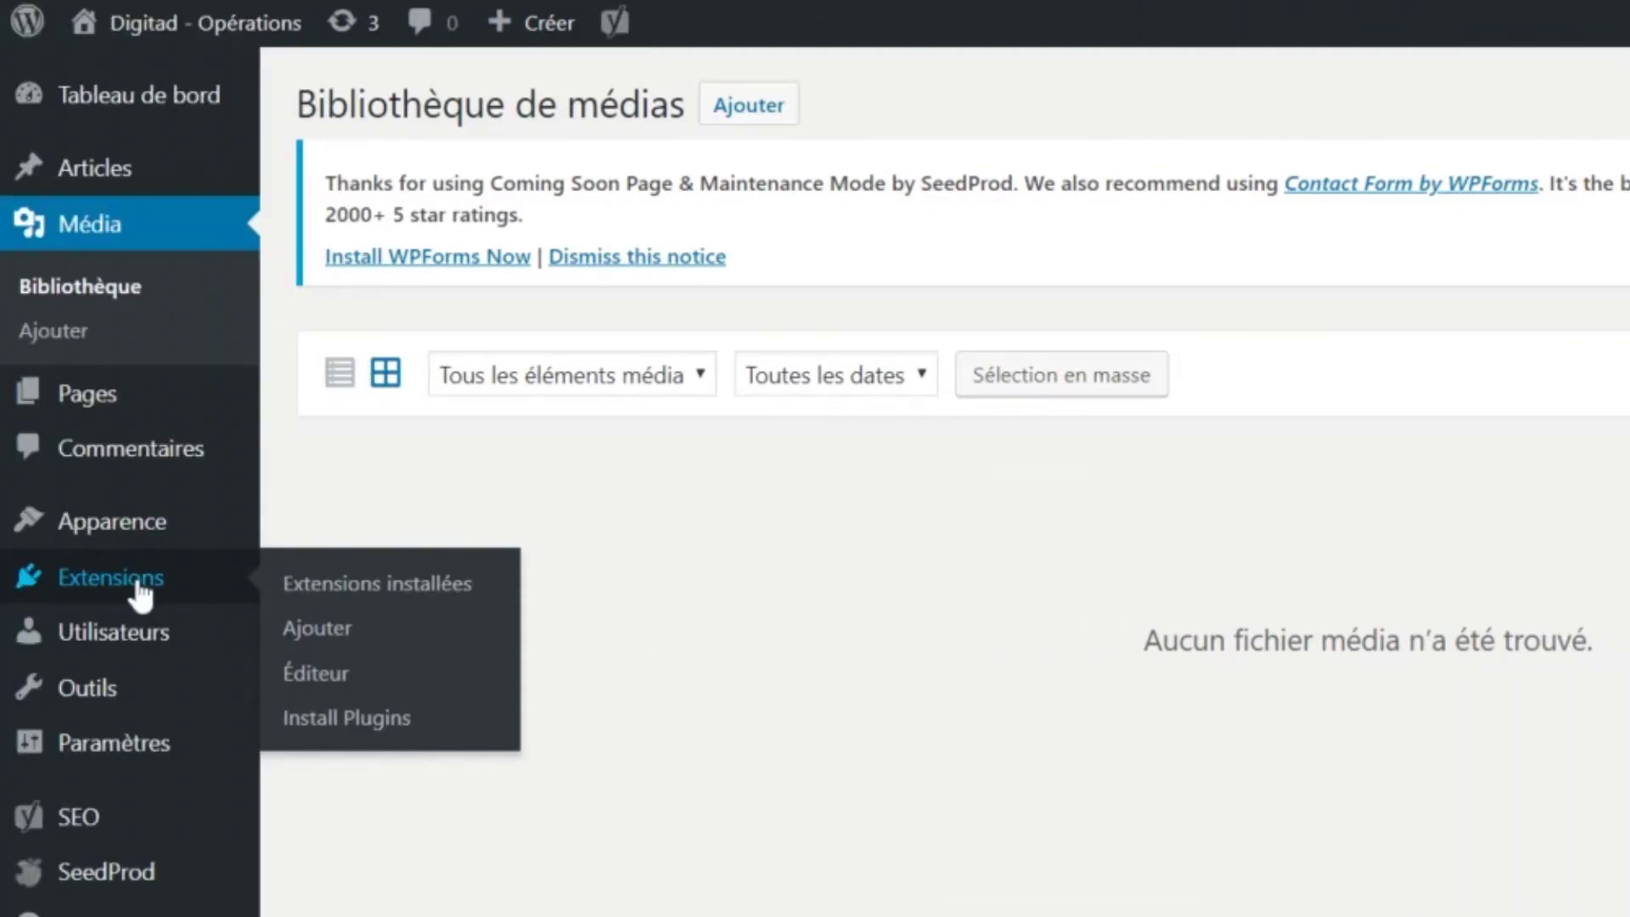
Step: In the WordPress admin, upload the extension file Pixel facebook plugin.zip, install it and activate it
{"action": "left_click", "coordinate": [140, 595]}
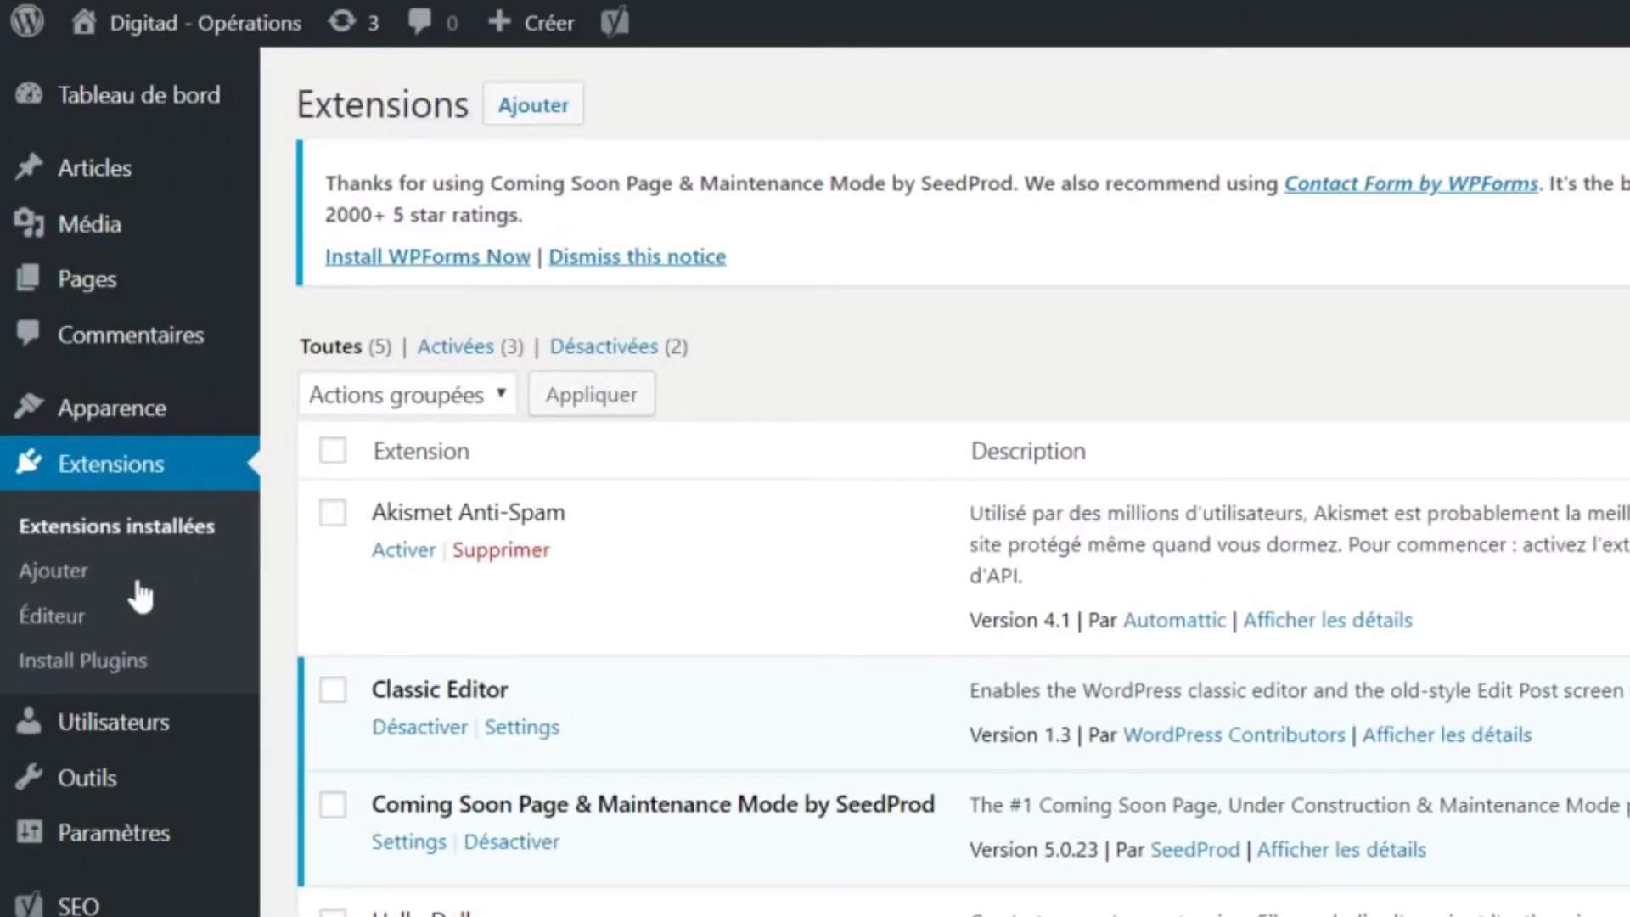
{"action": "left_click", "coordinate": [520, 106]}
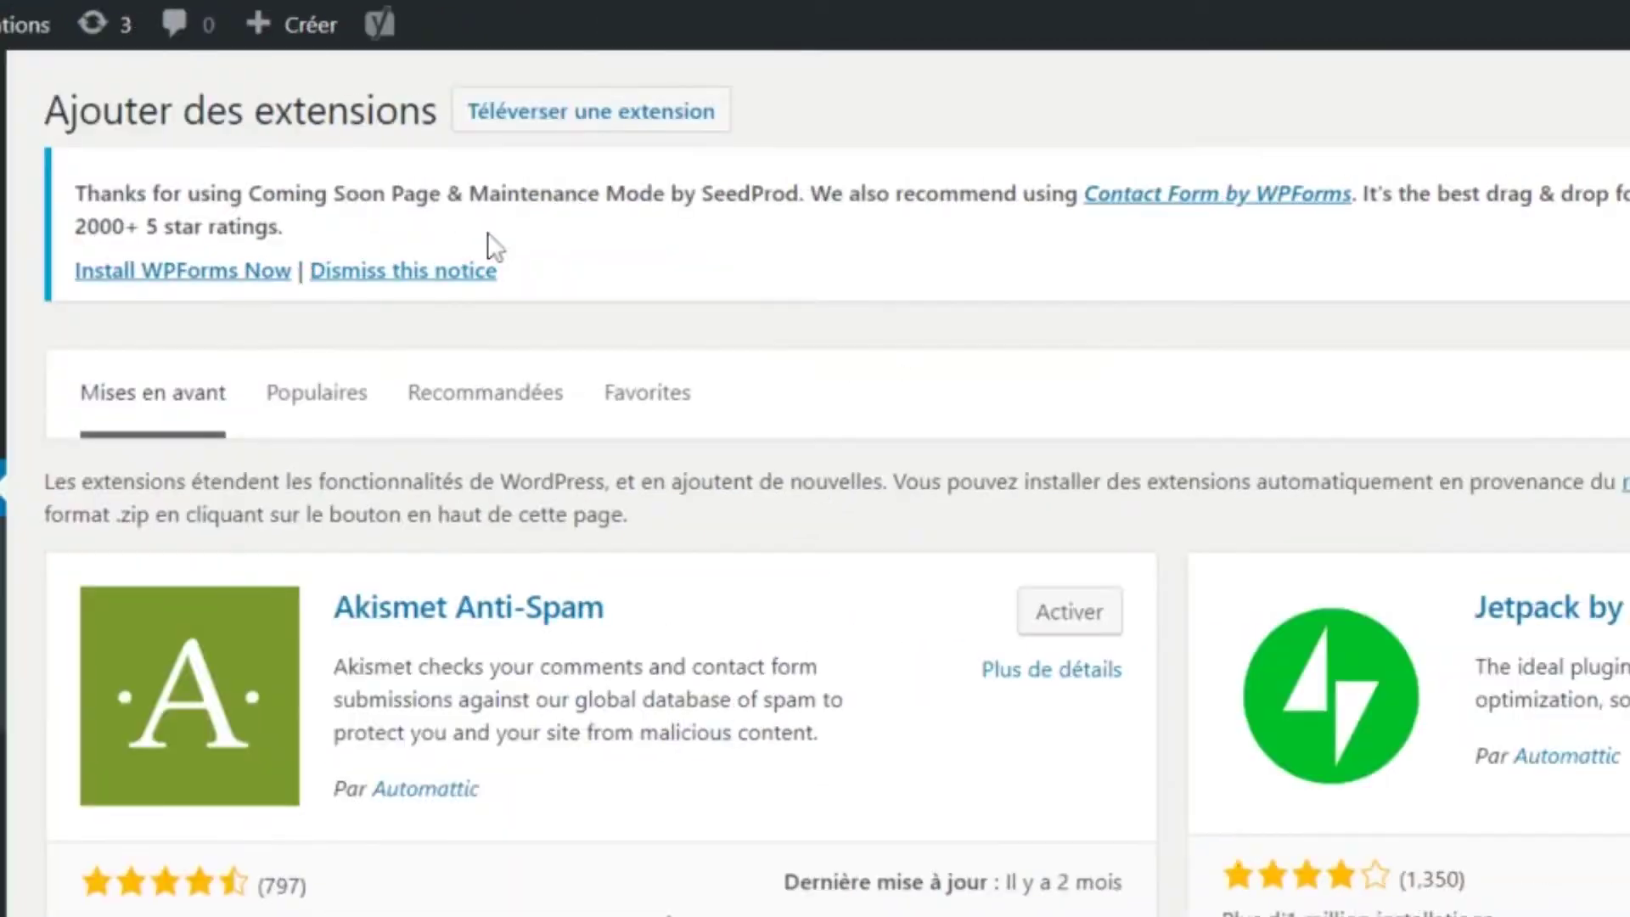
{"action": "left_click", "coordinate": [563, 125]}
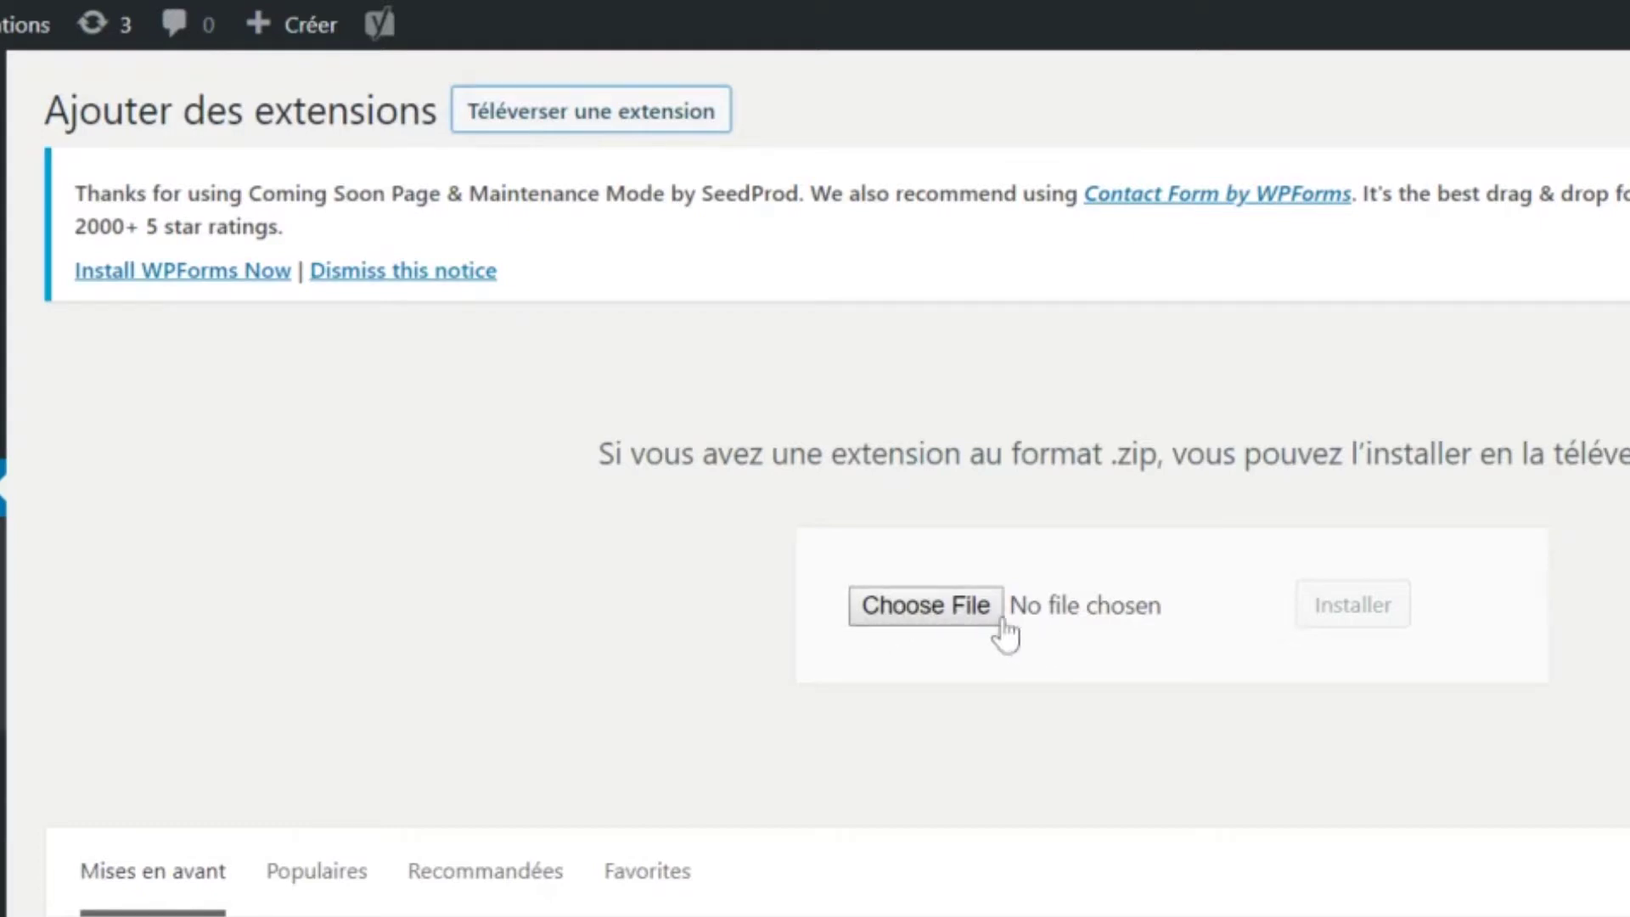
{"action": "left_click", "coordinate": [954, 610]}
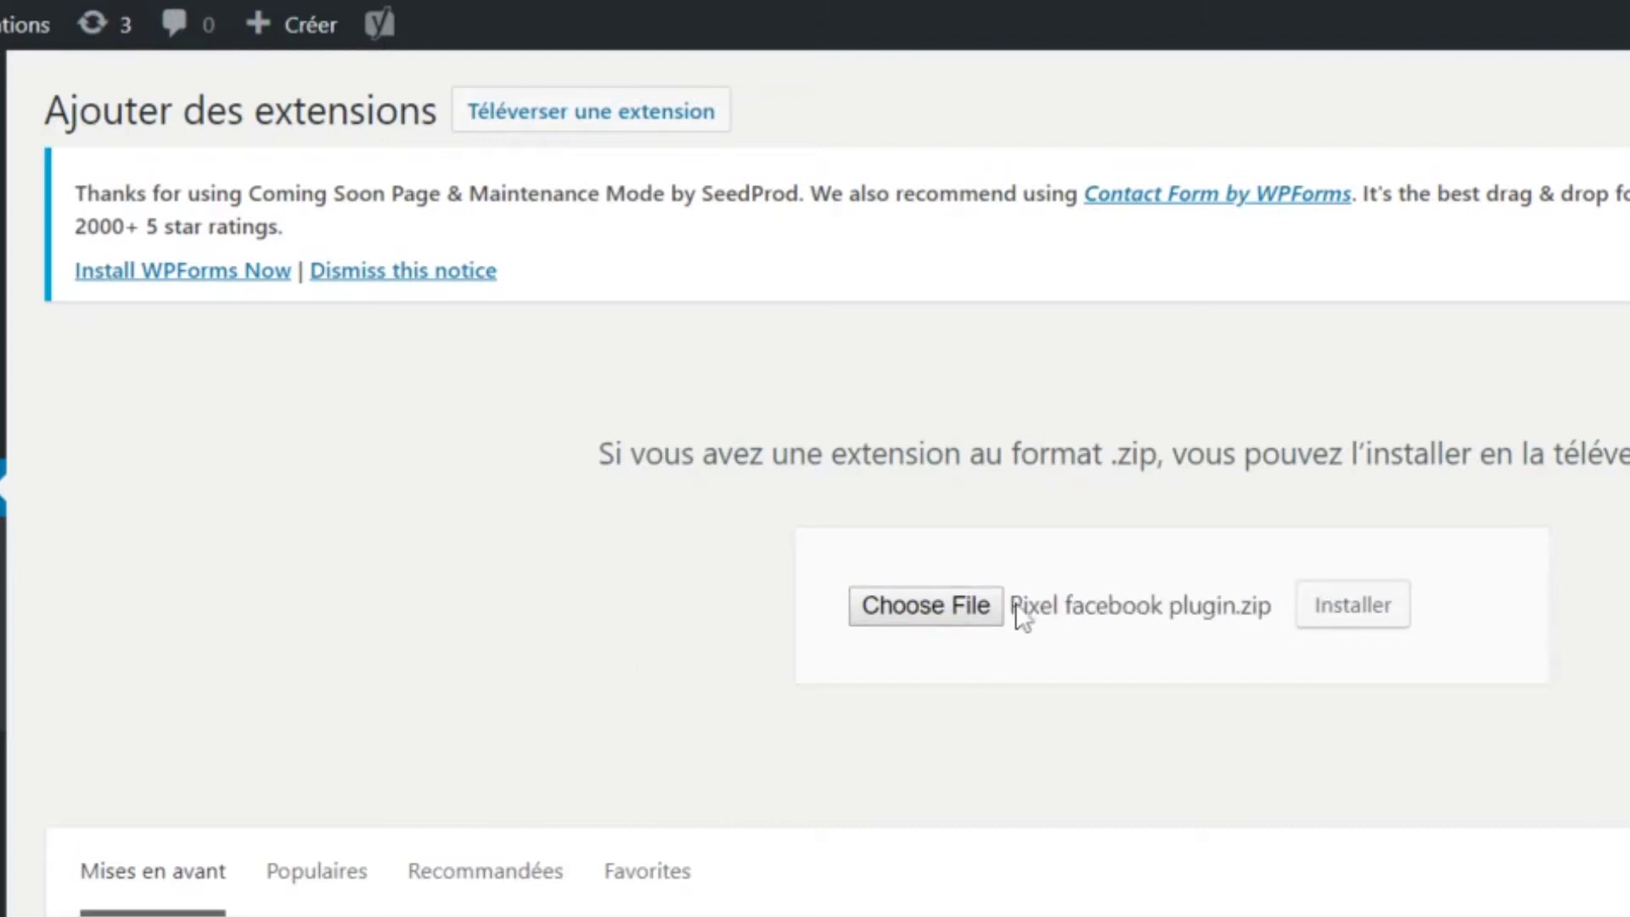
{"action": "left_click", "coordinate": [1355, 627]}
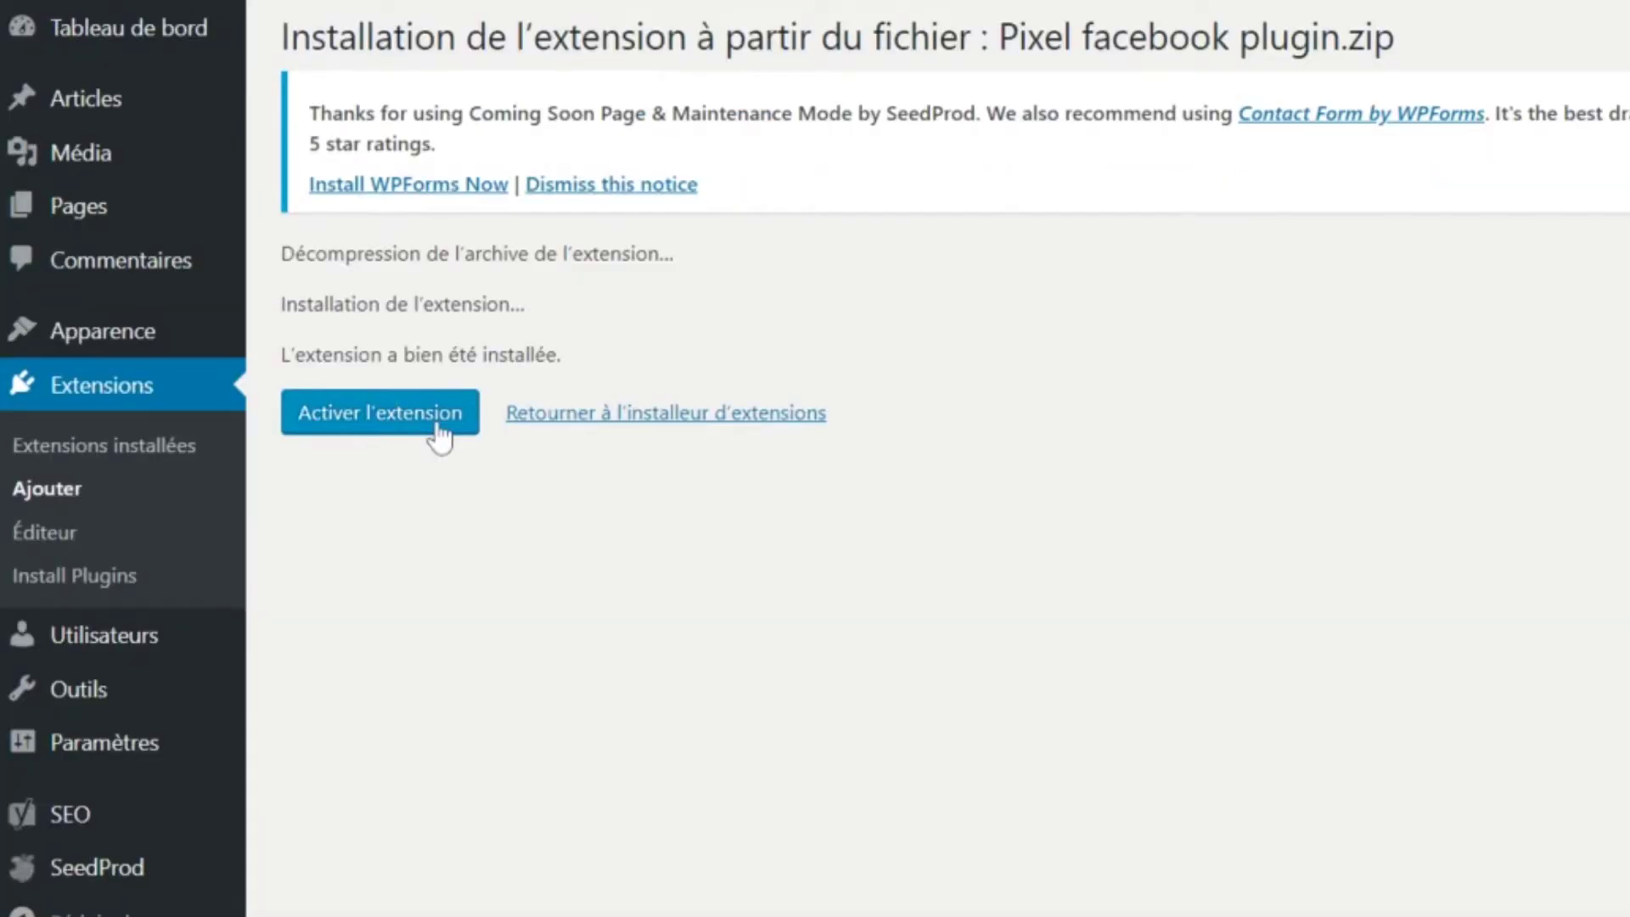
{"action": "left_click", "coordinate": [440, 437]}
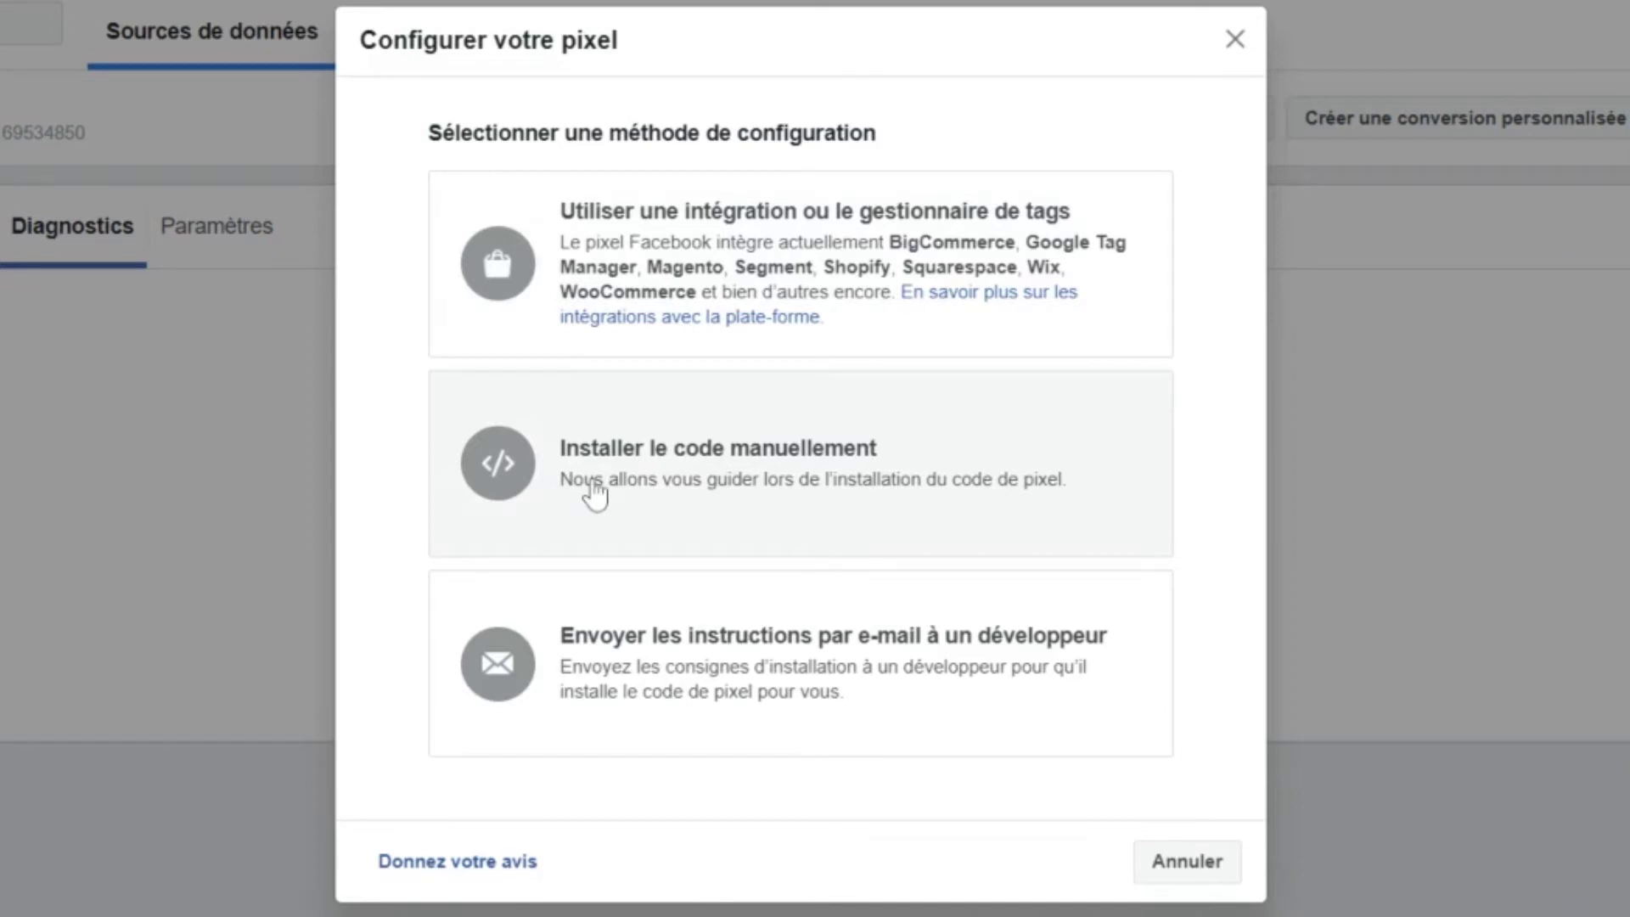
Step: Back in Facebook's pixel setup, choose manual code installation and copy the entire pixel code
{"action": "left_click", "coordinate": [594, 492]}
{"action": "left_click_drag", "start_coordinate": [1144, 338], "coordinate": [1149, 531]}
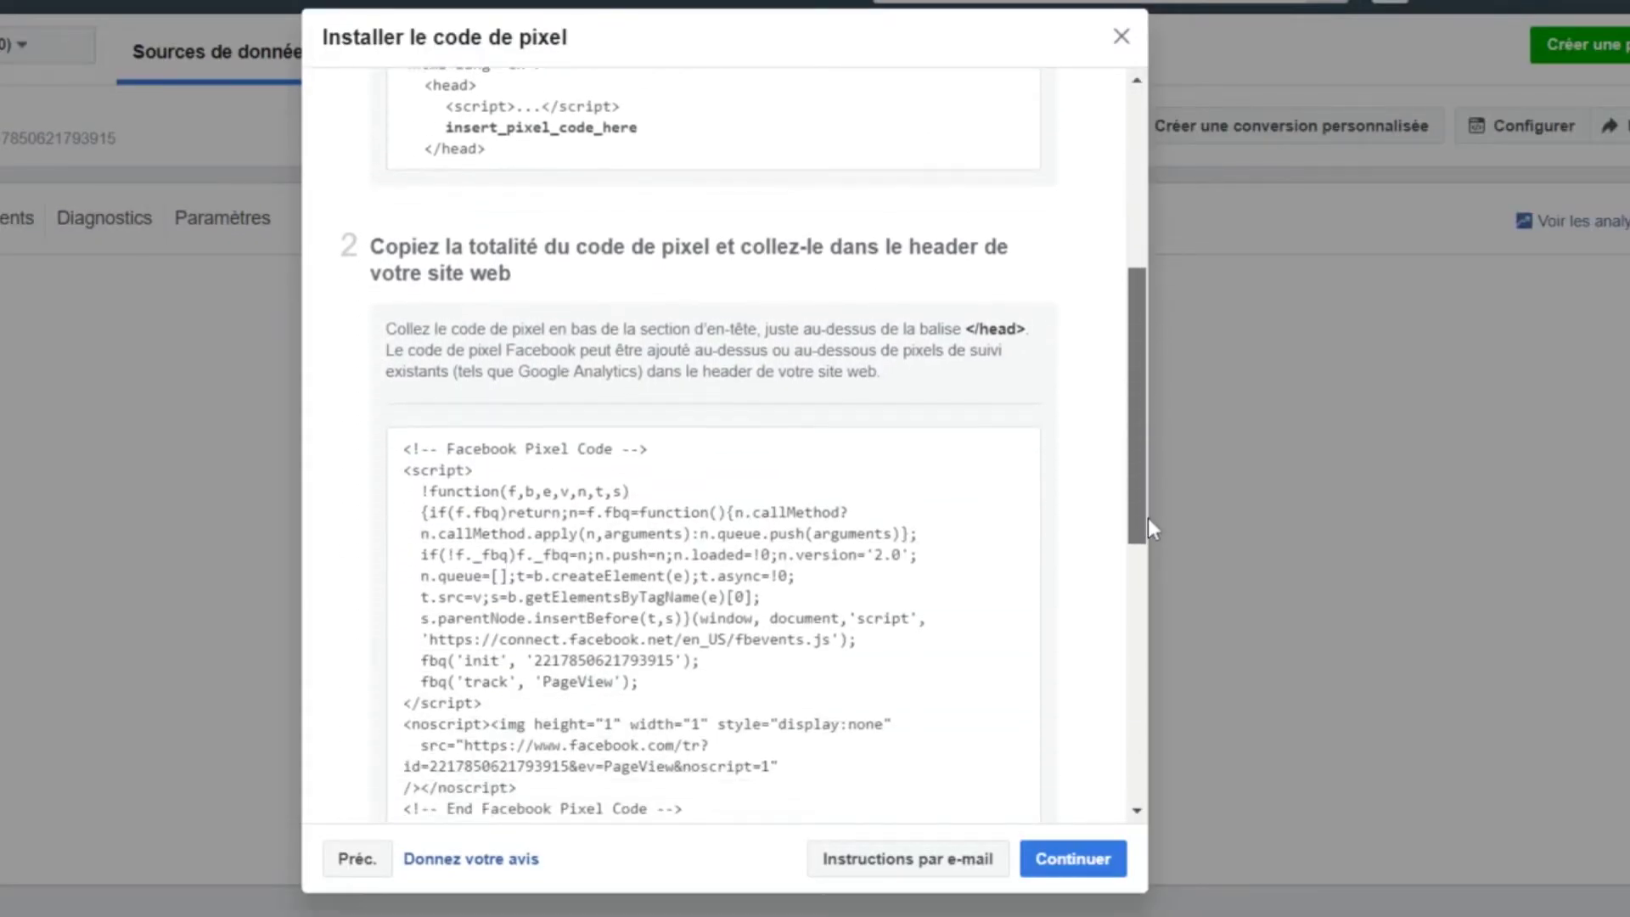
{"action": "left_click", "coordinate": [691, 609]}
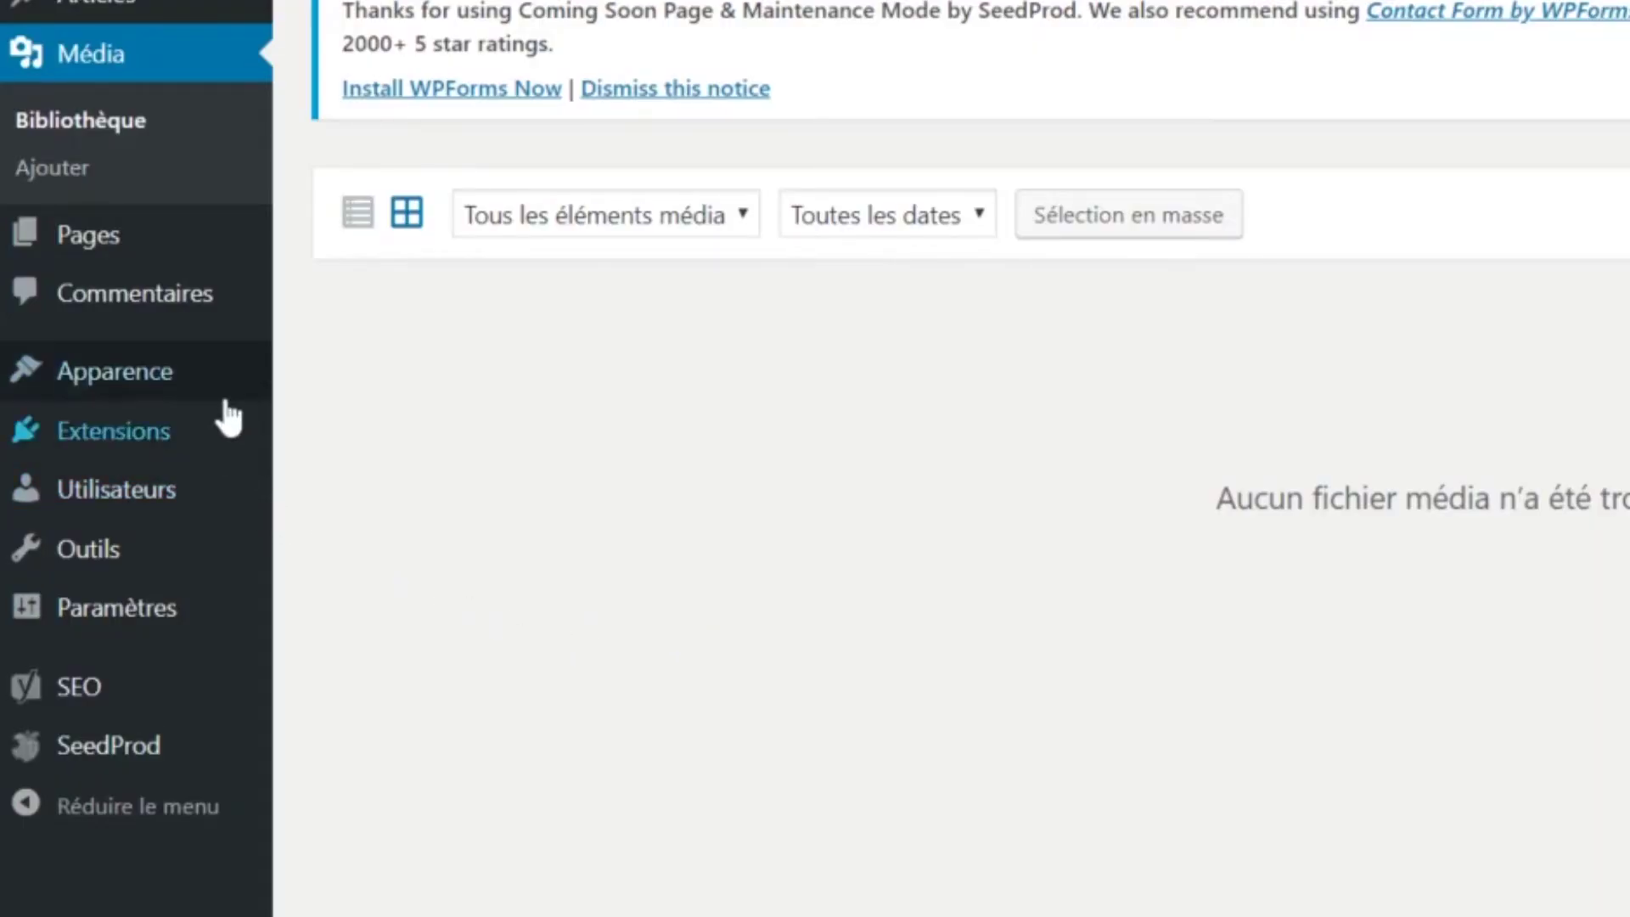
Step: In WordPress, open the theme editor on the Theme Header file (header.php) of CargoPress Child Theme
{"action": "mouse_move", "coordinate": [228, 401]}
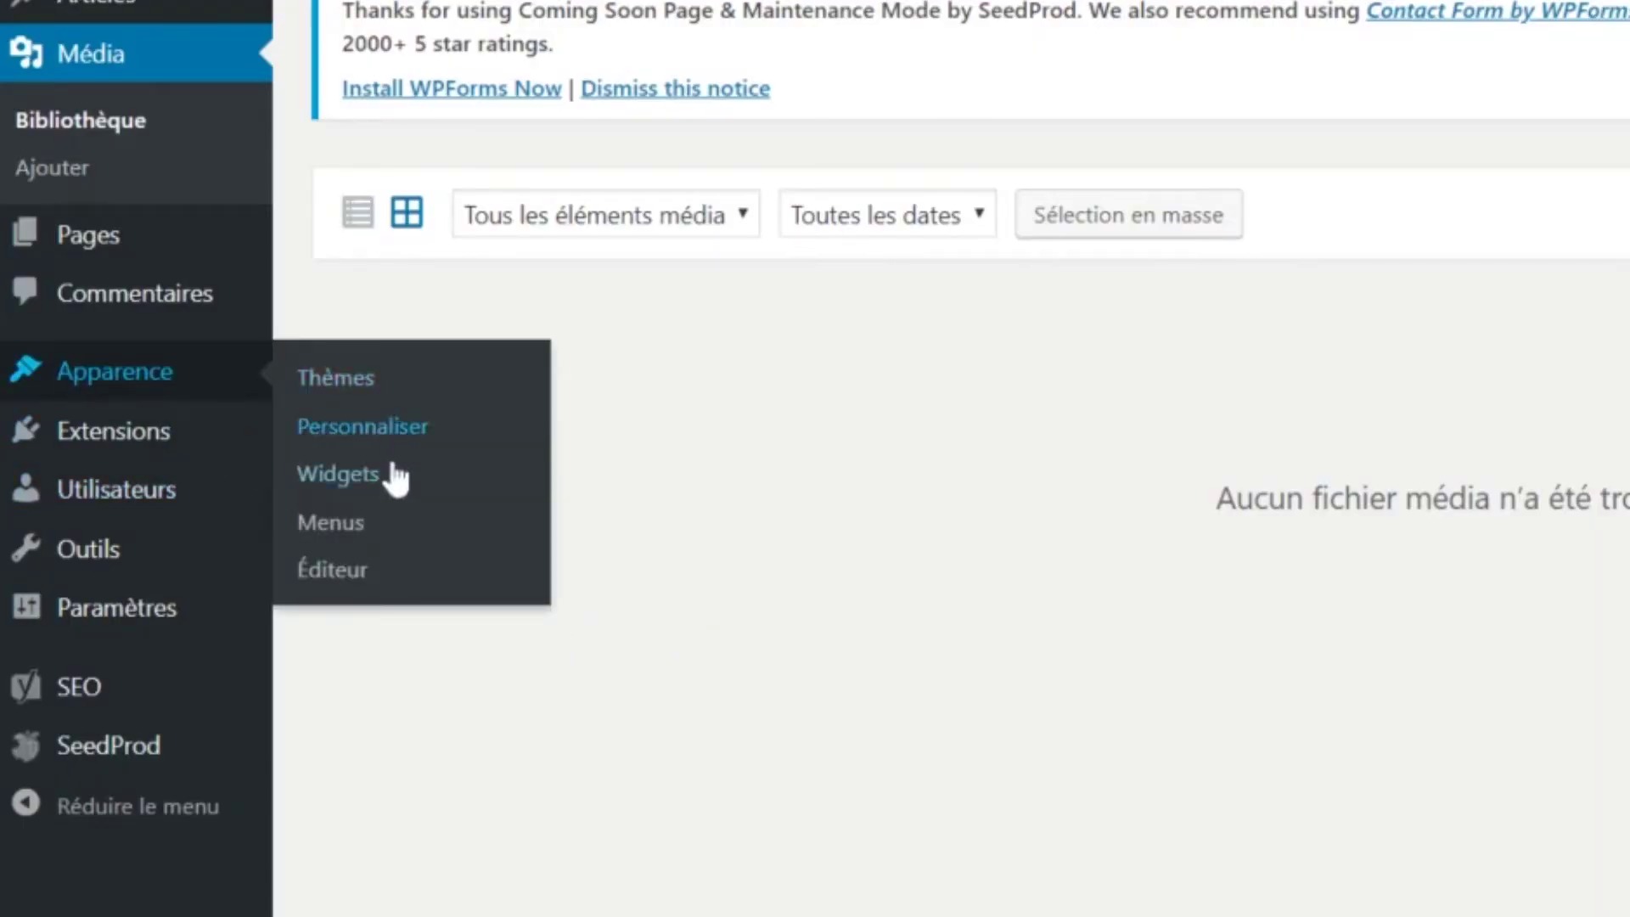
{"action": "left_click", "coordinate": [387, 564]}
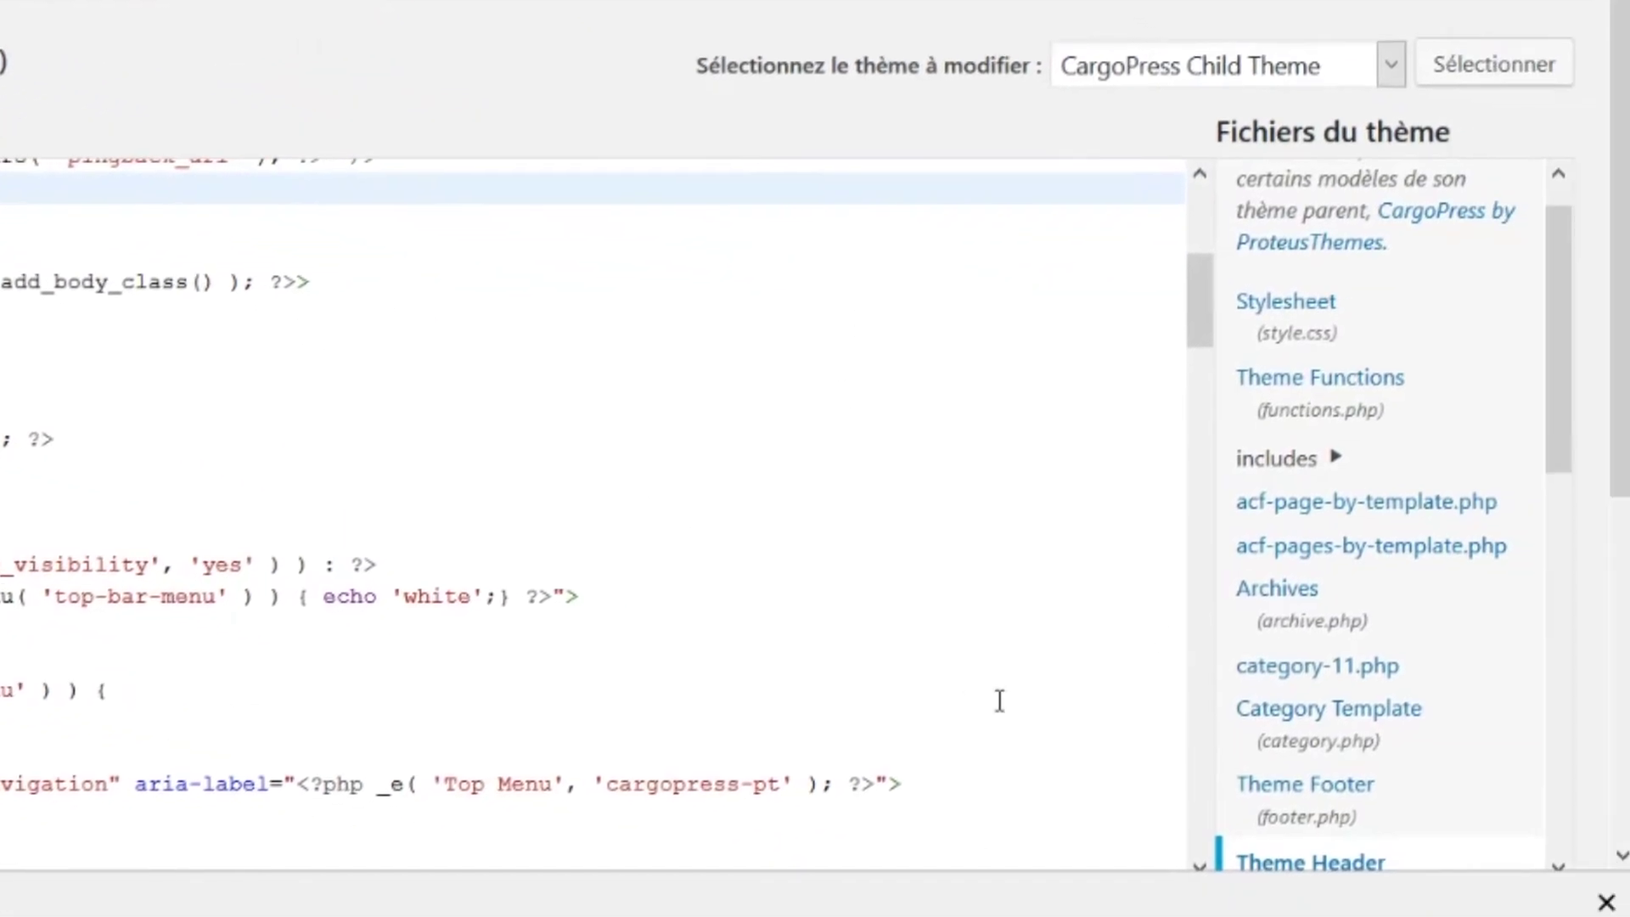
{"action": "scroll", "coordinate": [1594, 309], "scroll_direction": "down", "scroll_amount": 2}
{"action": "left_click_drag", "start_coordinate": [1568, 265], "coordinate": [1564, 451]}
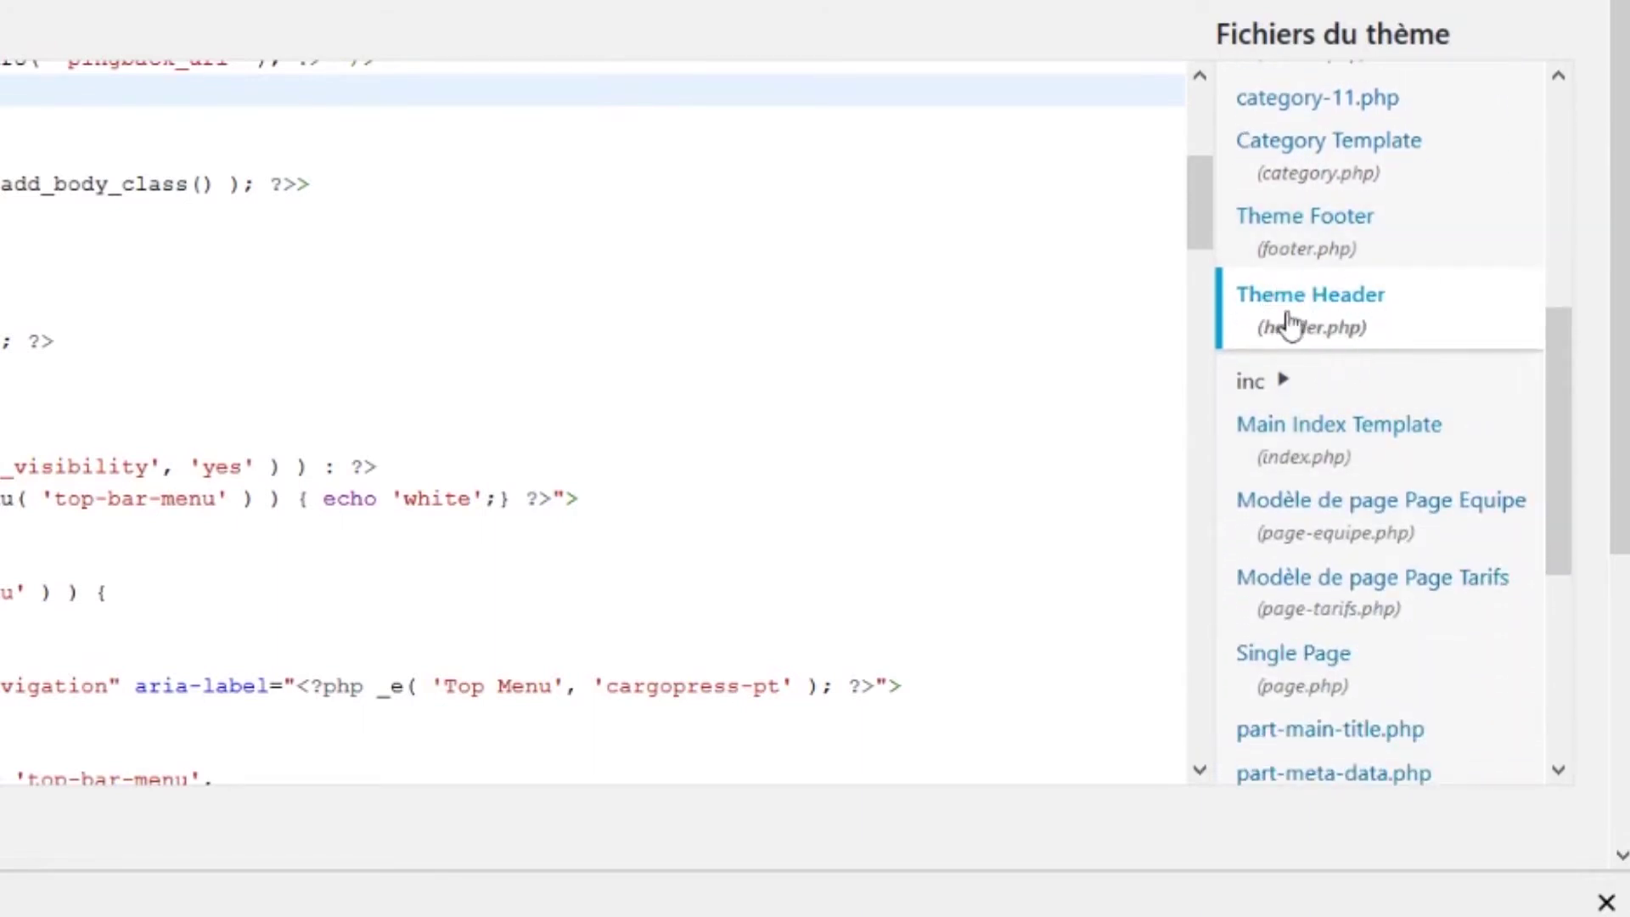
{"action": "left_click_drag", "start_coordinate": [1200, 222], "coordinate": [1197, 146]}
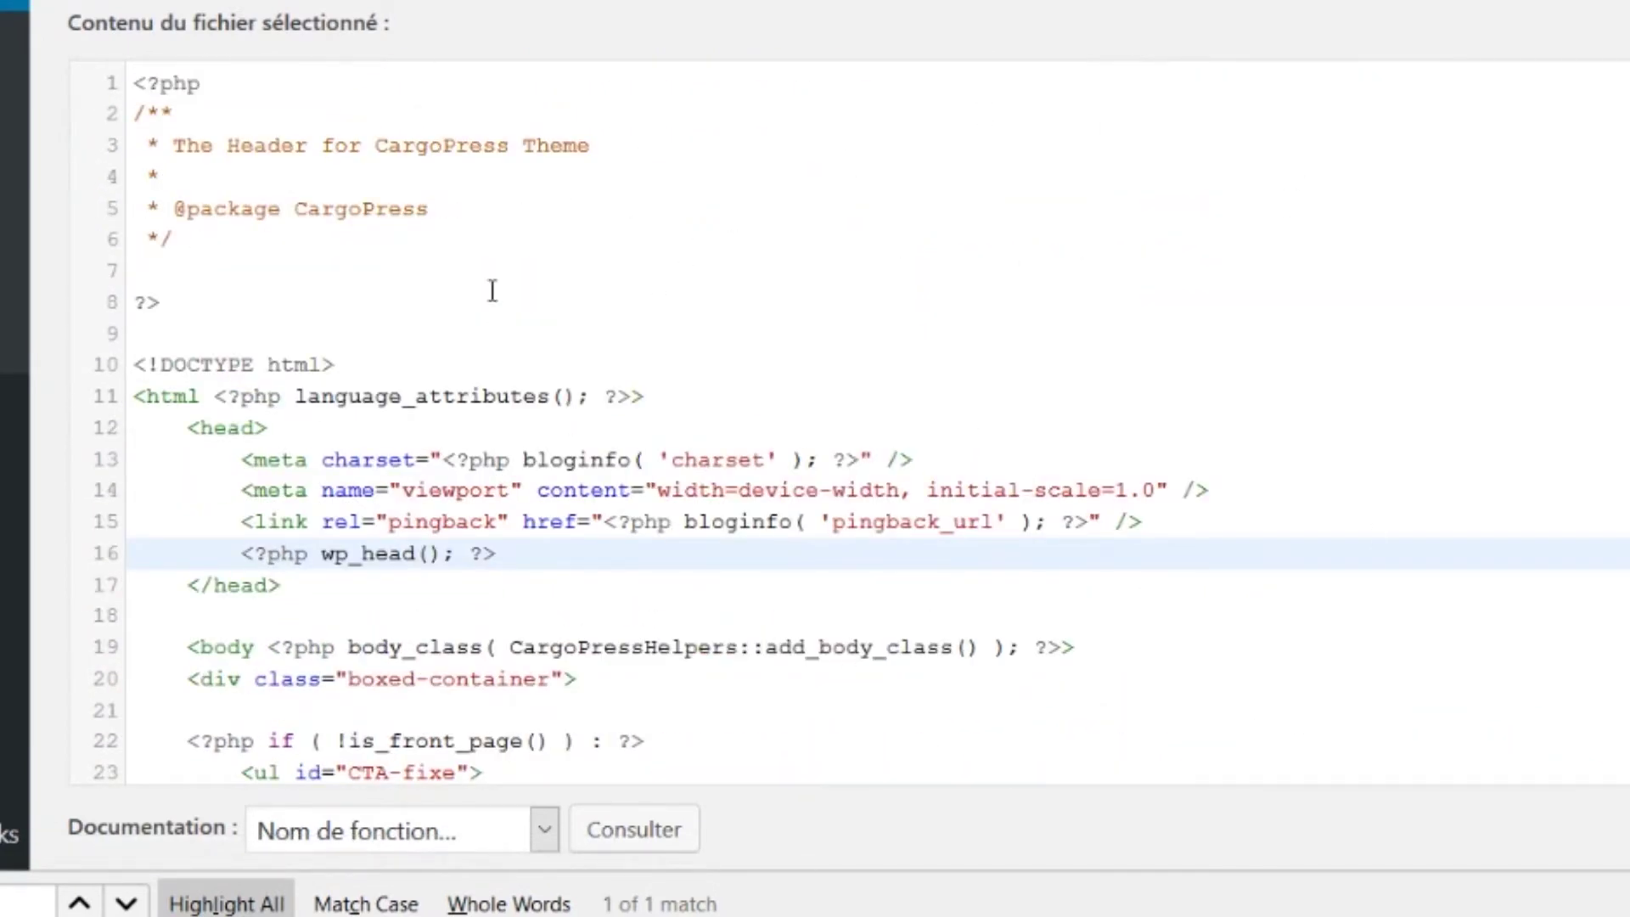
Step: Paste the Facebook pixel code on a new line after wp_head(), just above the closing </head> tag
{"action": "left_click", "coordinate": [509, 366]}
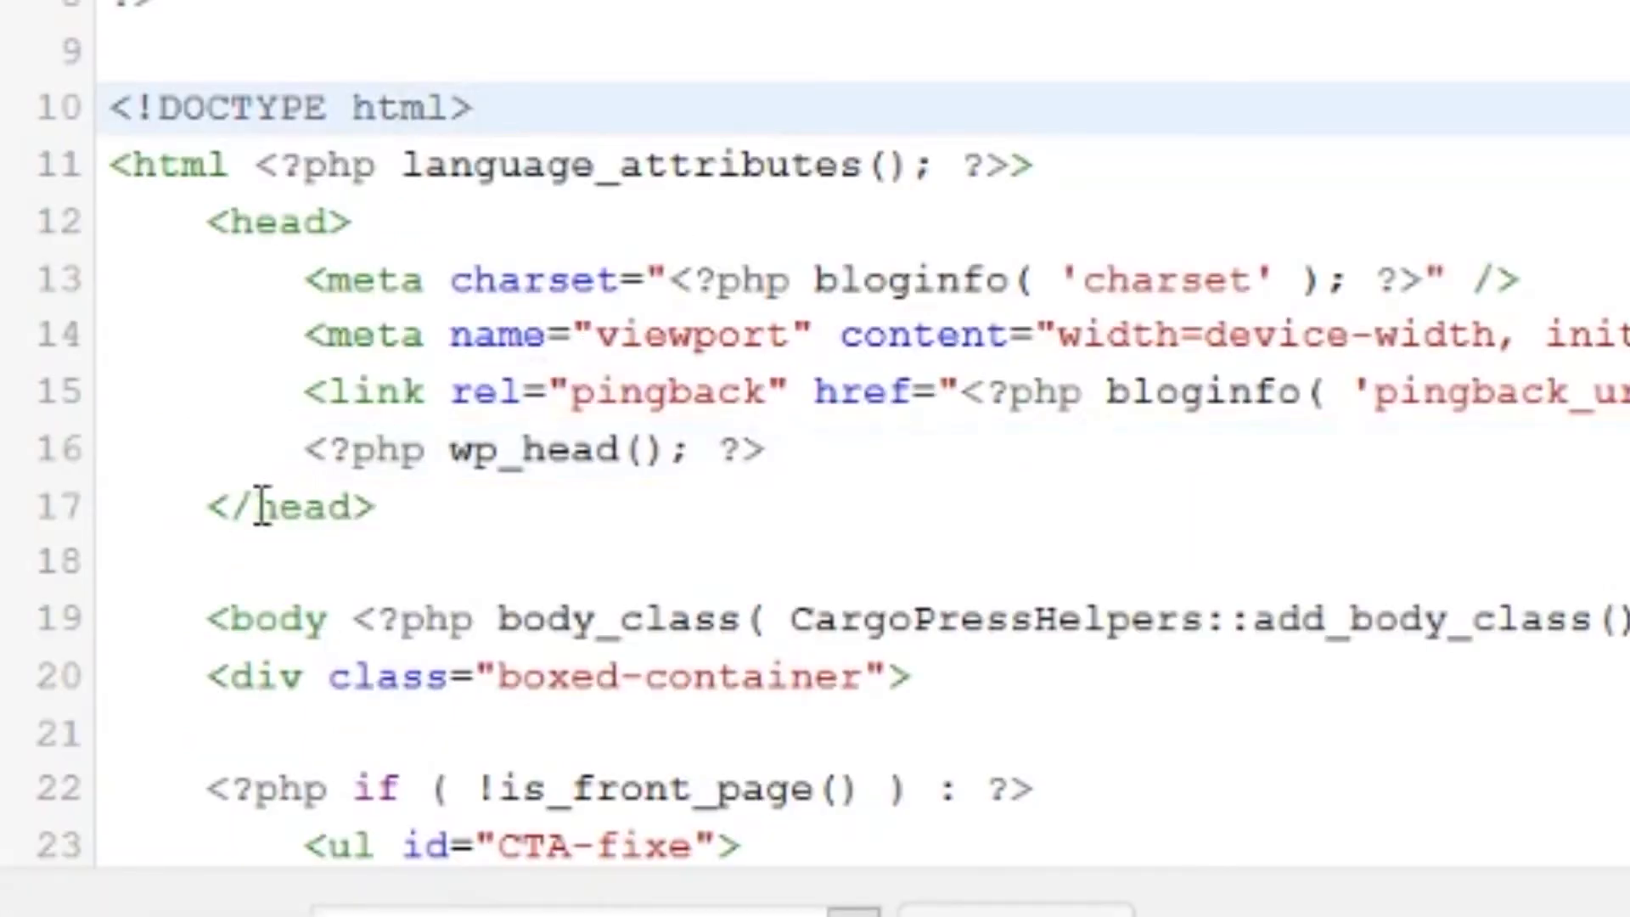
{"action": "left_click_drag", "start_coordinate": [197, 513], "coordinate": [375, 509]}
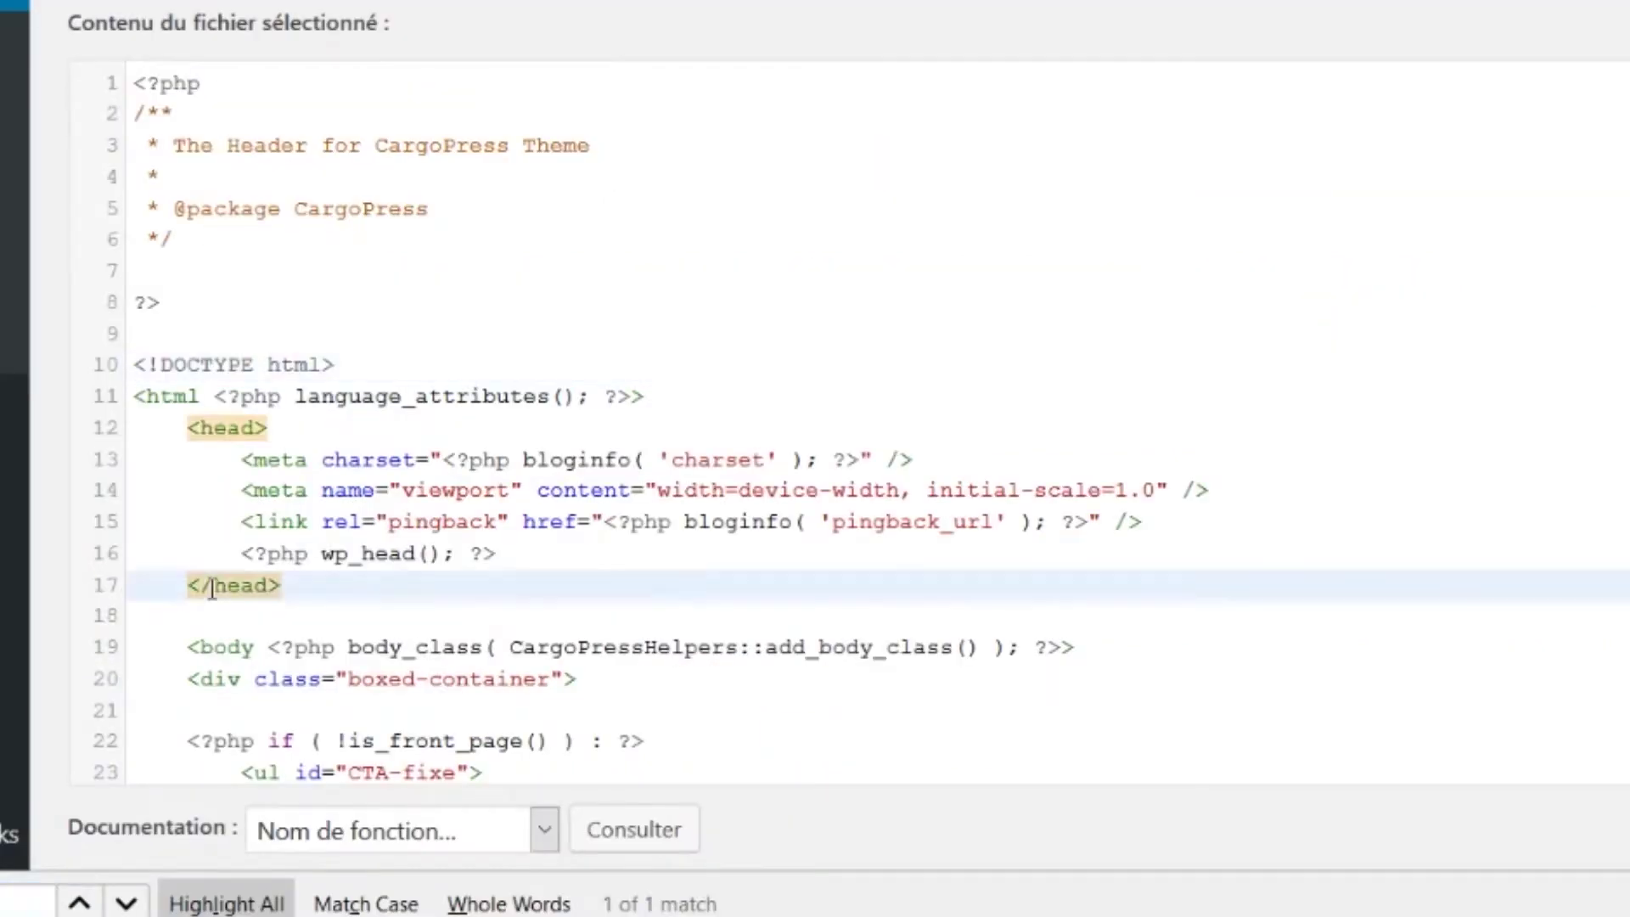
{"action": "left_click", "coordinate": [289, 586]}
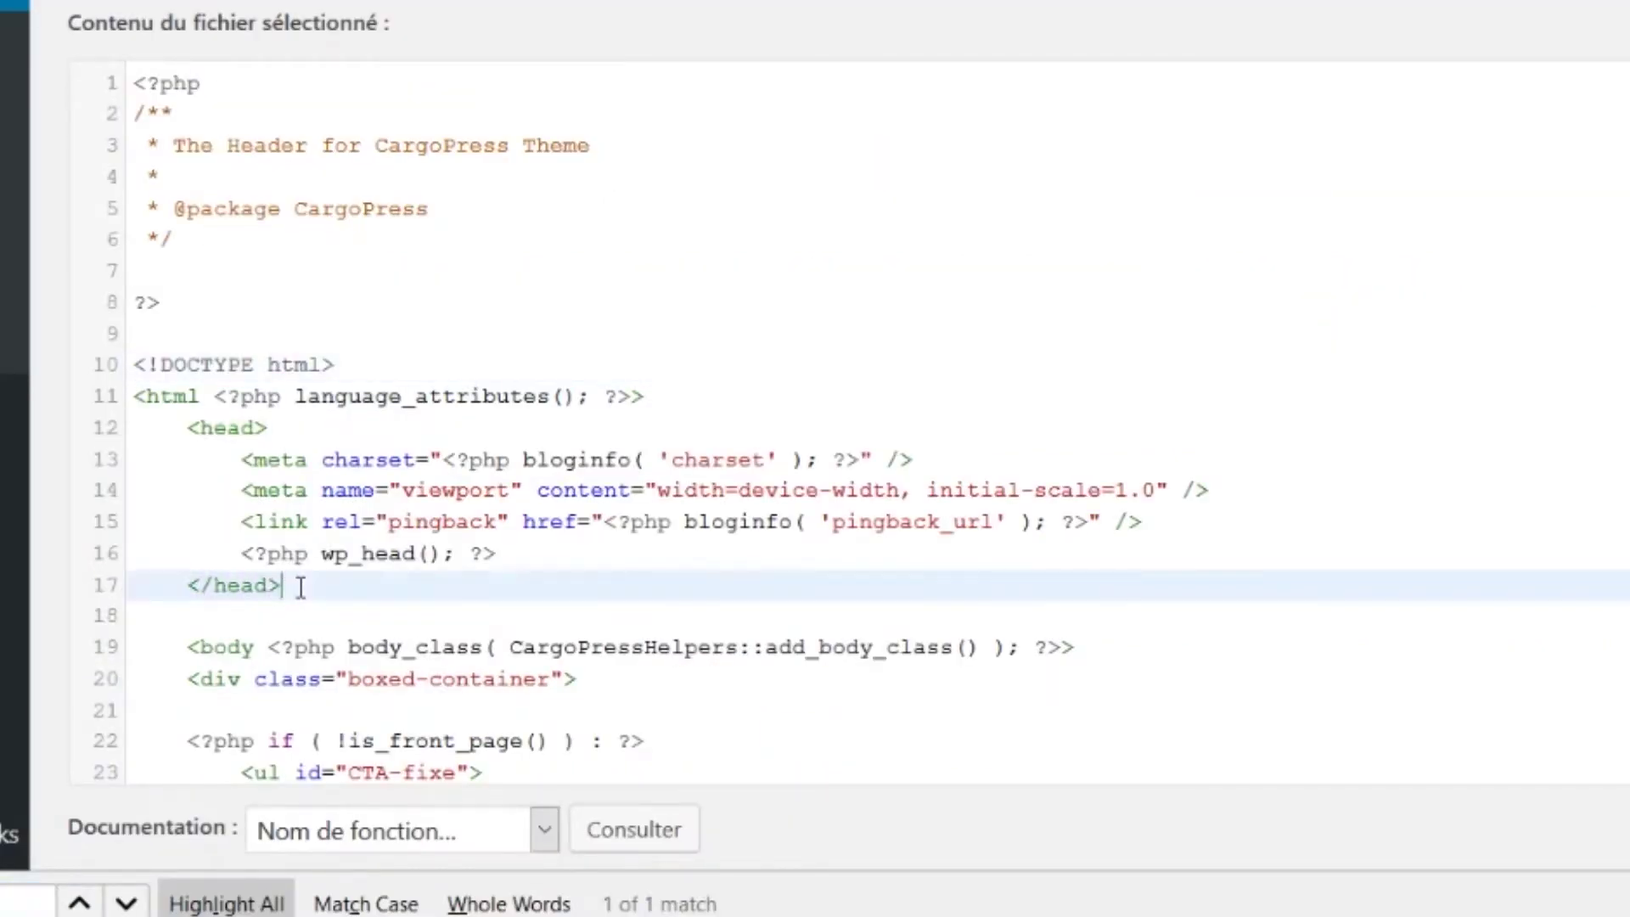
{"action": "left_click", "coordinate": [506, 558]}
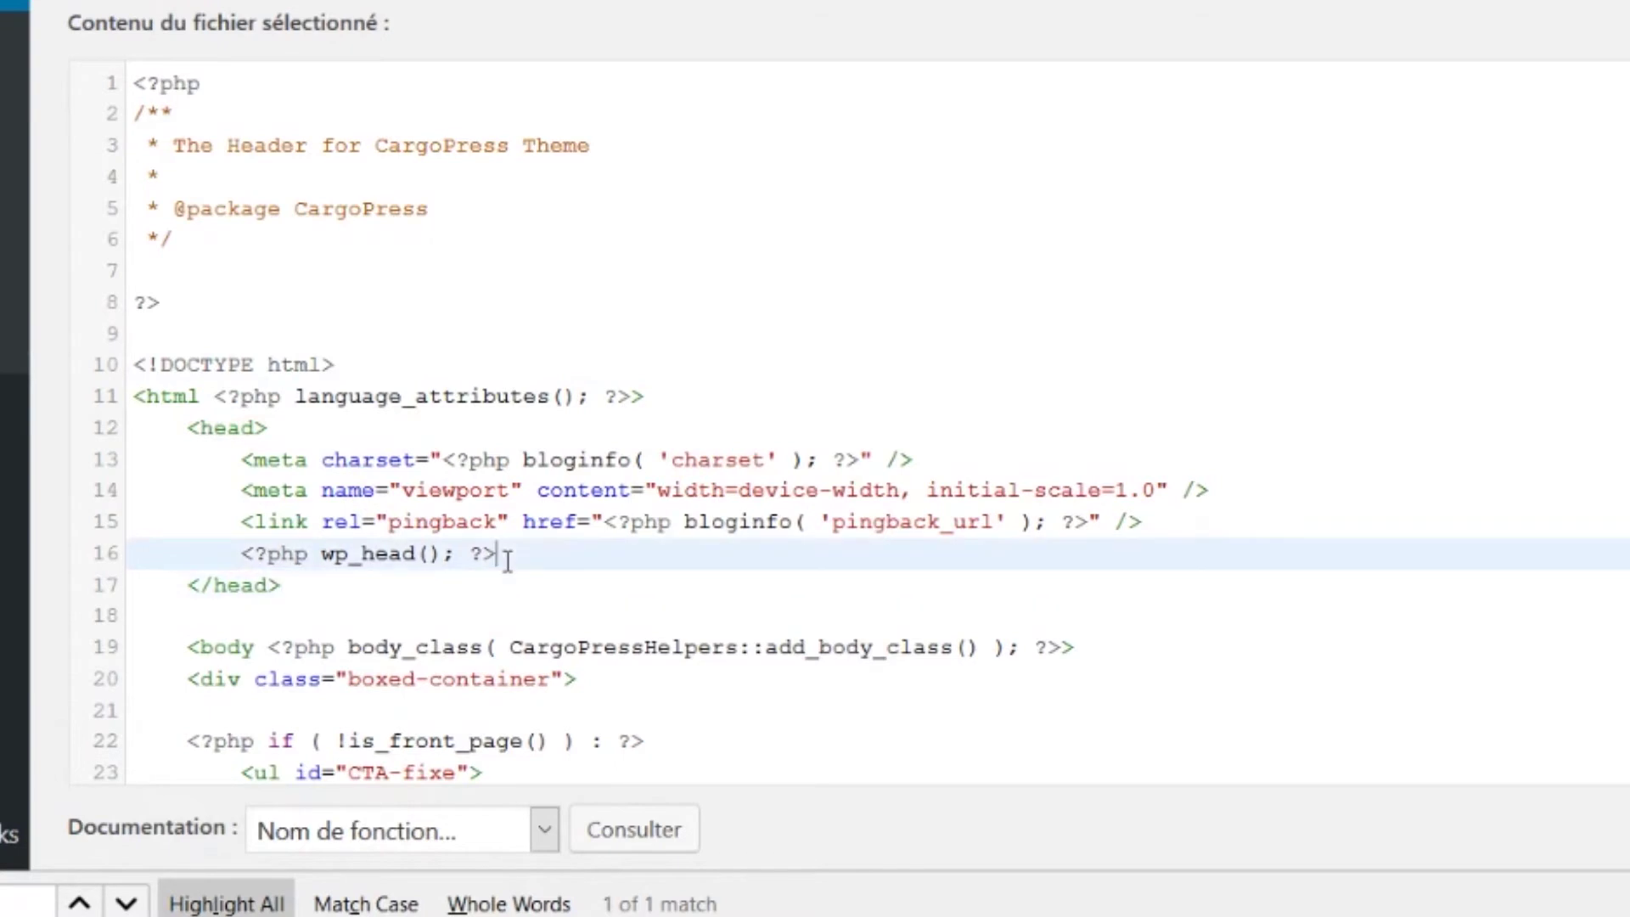
{"action": "key", "text": "Return"}
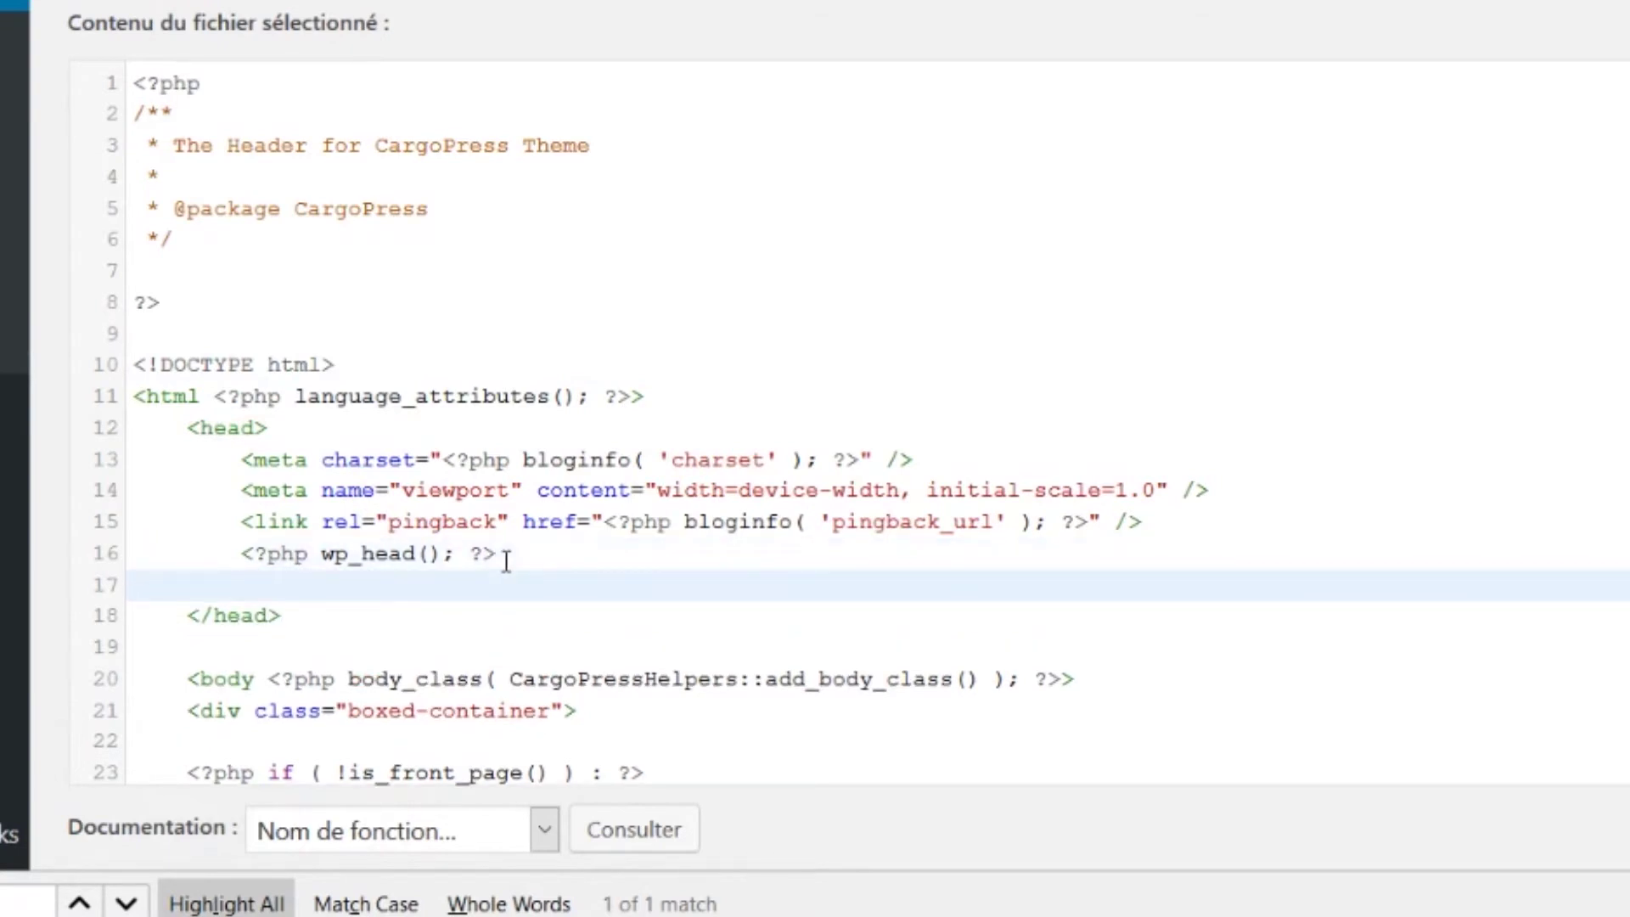
{"action": "key", "text": "ctrl+v"}
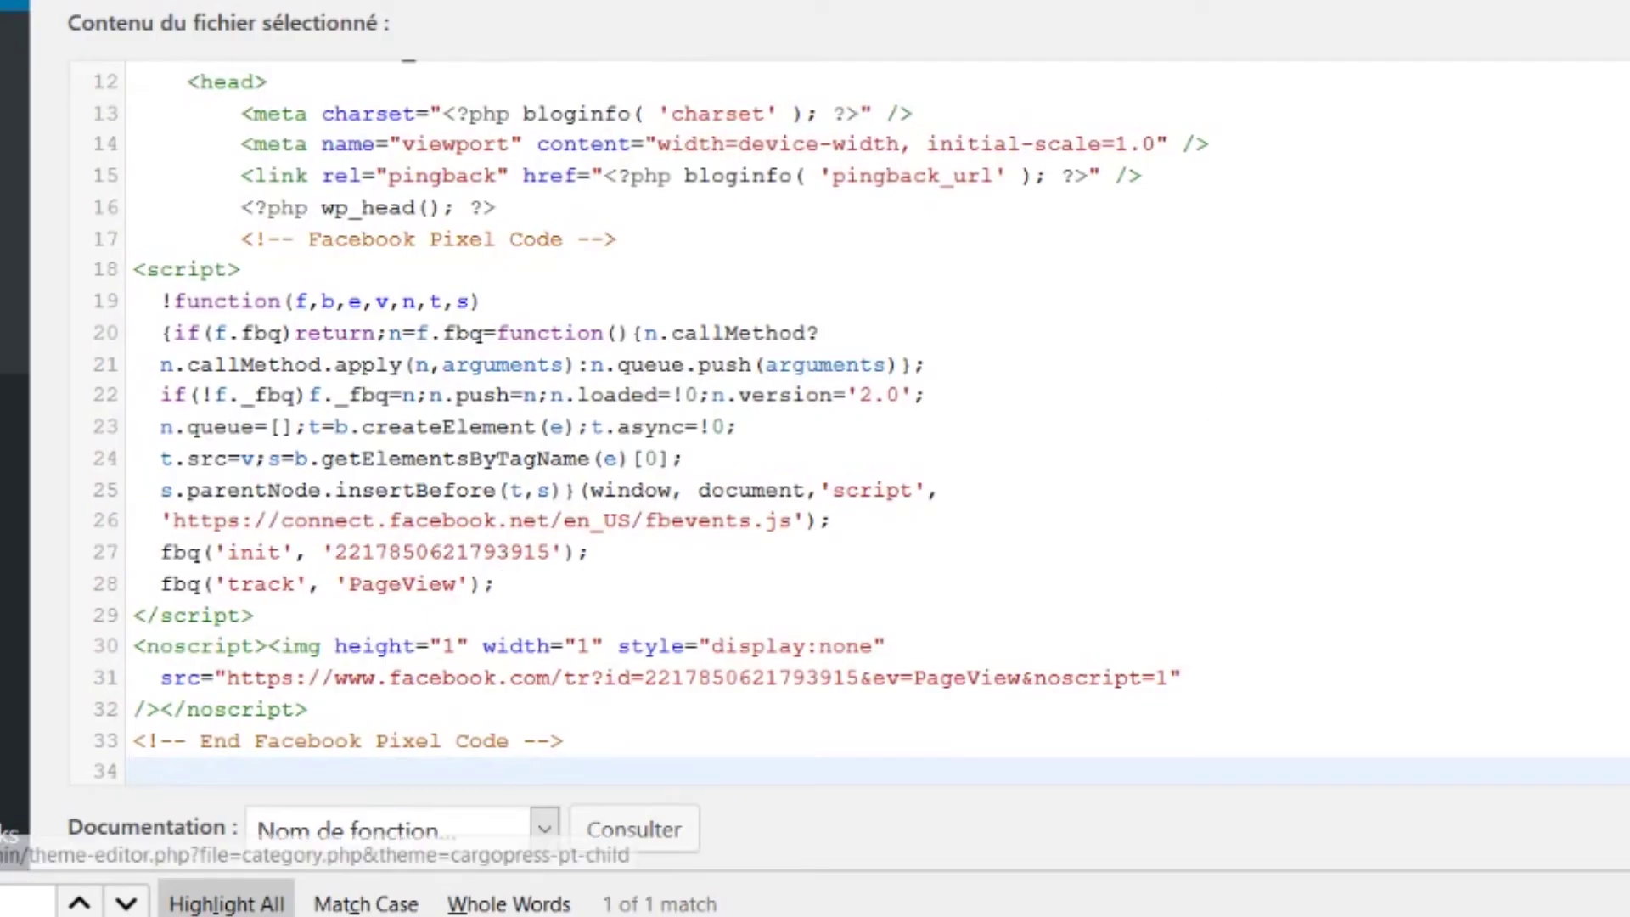
{"action": "scroll", "coordinate": [815, 424], "scroll_direction": "down", "scroll_amount": 3}
{"action": "scroll", "coordinate": [815, 425], "scroll_direction": "down", "scroll_amount": 3}
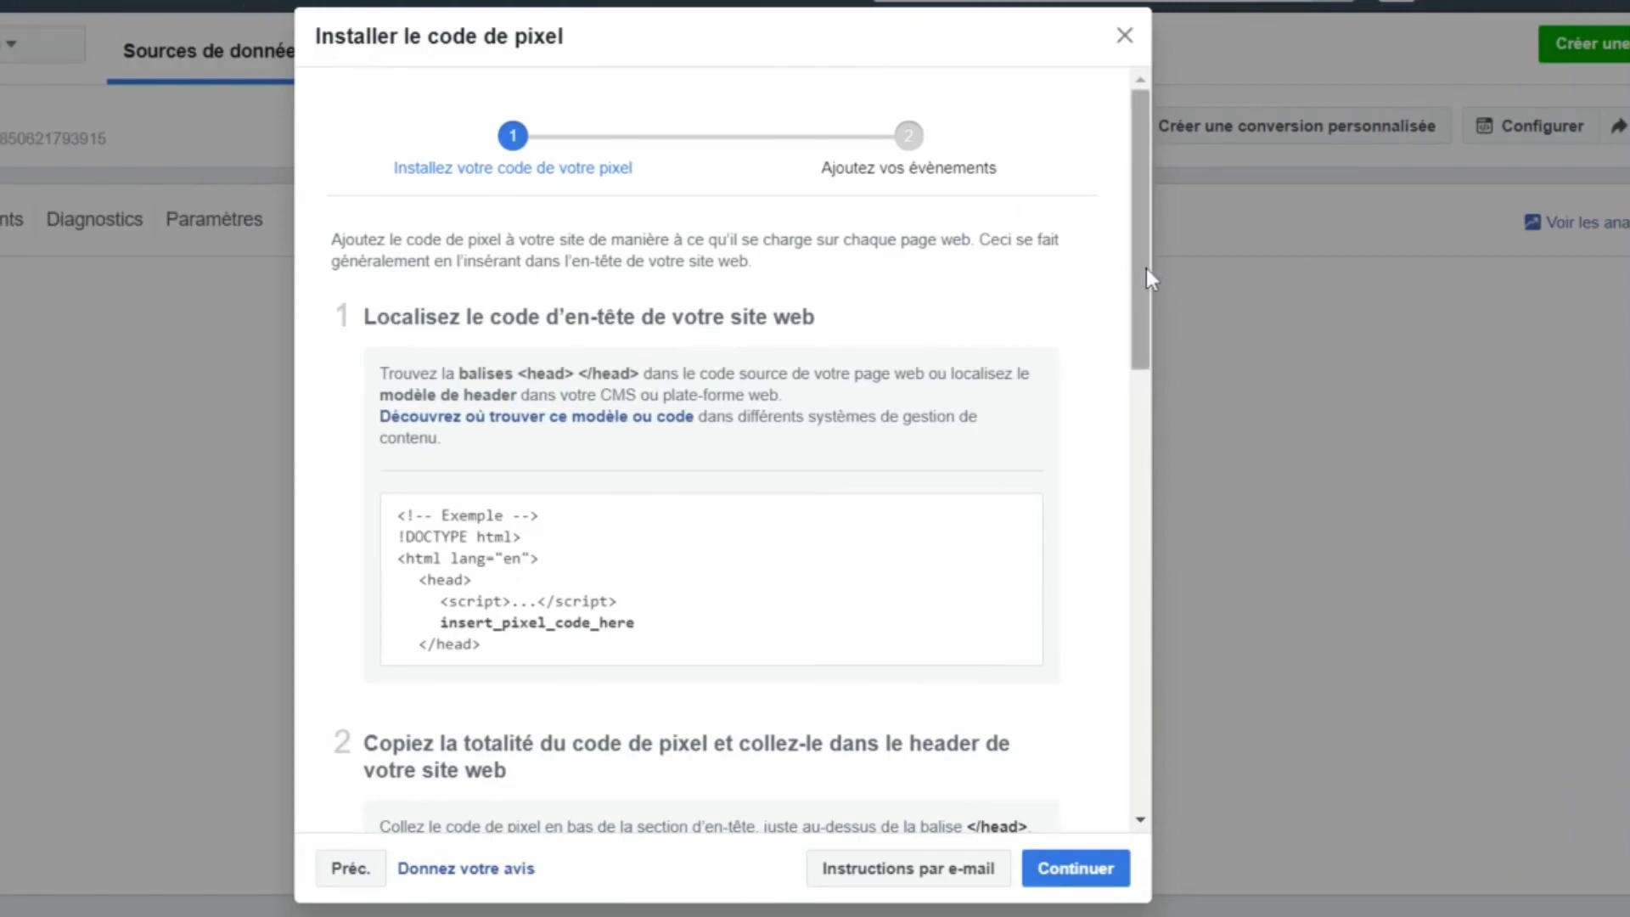
{"action": "left_click_drag", "start_coordinate": [1146, 268], "coordinate": [1189, 733]}
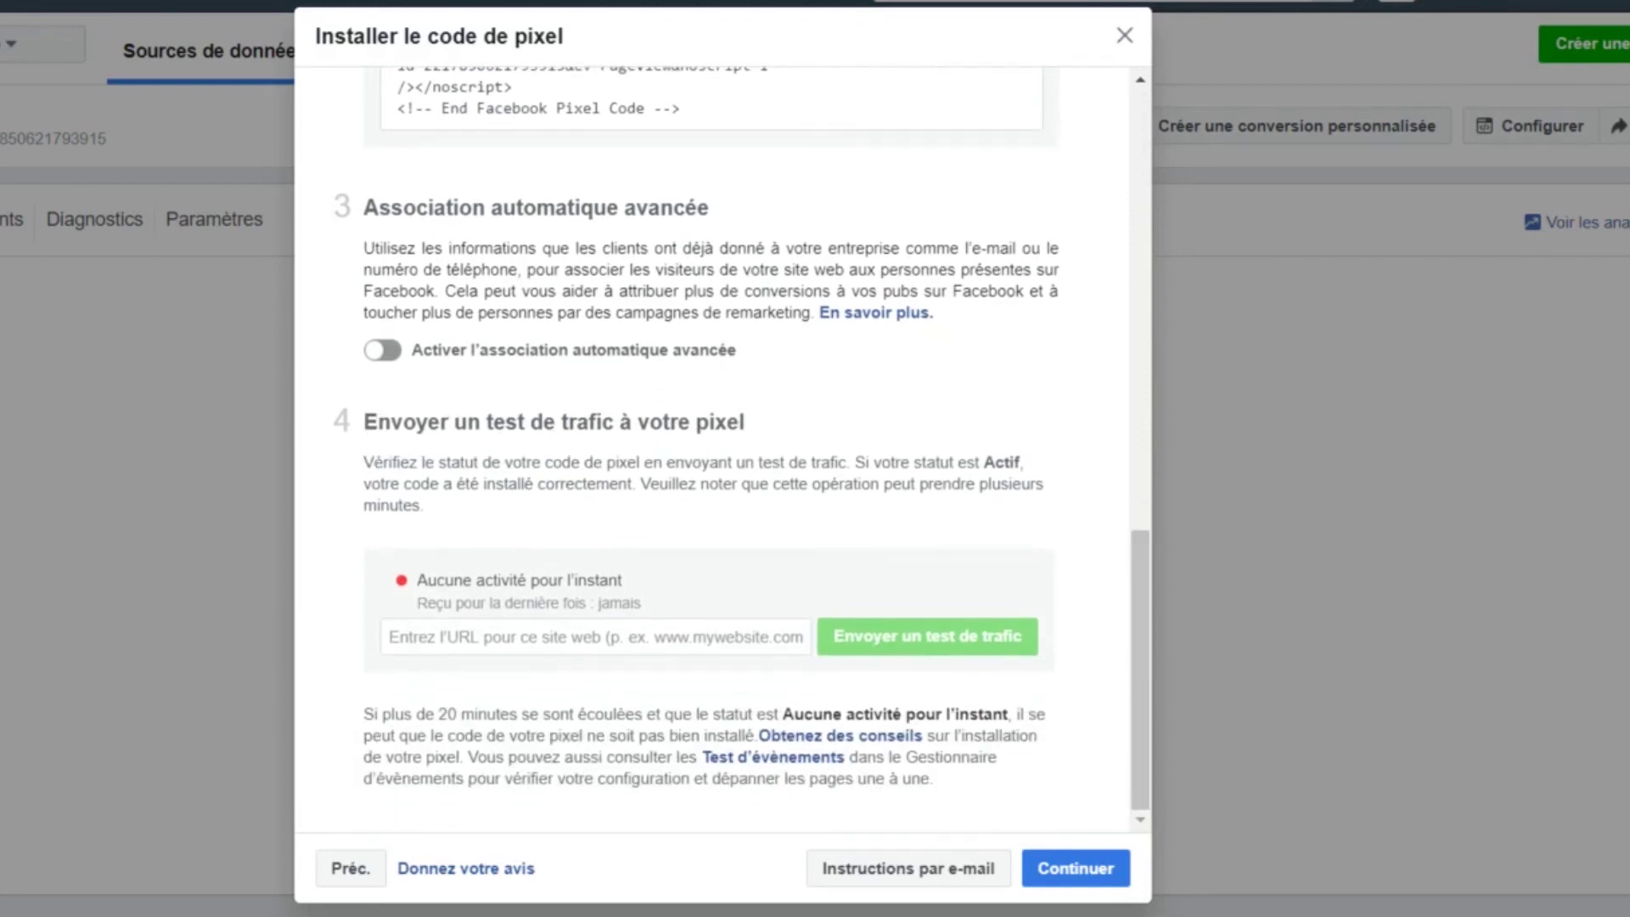
{"action": "left_click", "coordinate": [393, 637]}
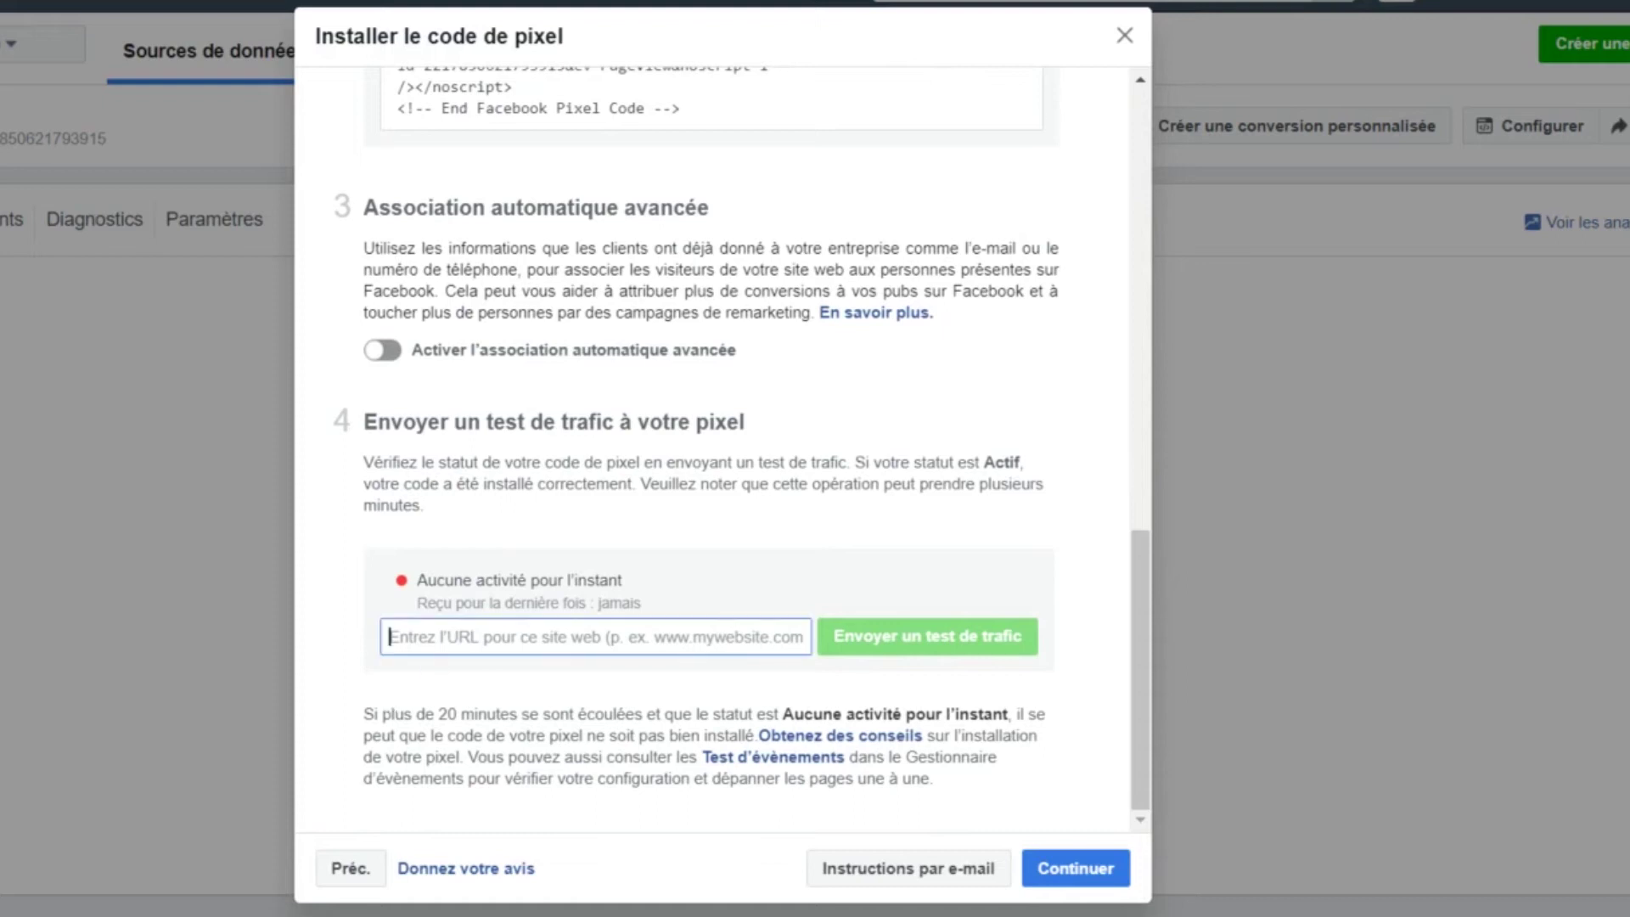
{"action": "type", "text": "https"}
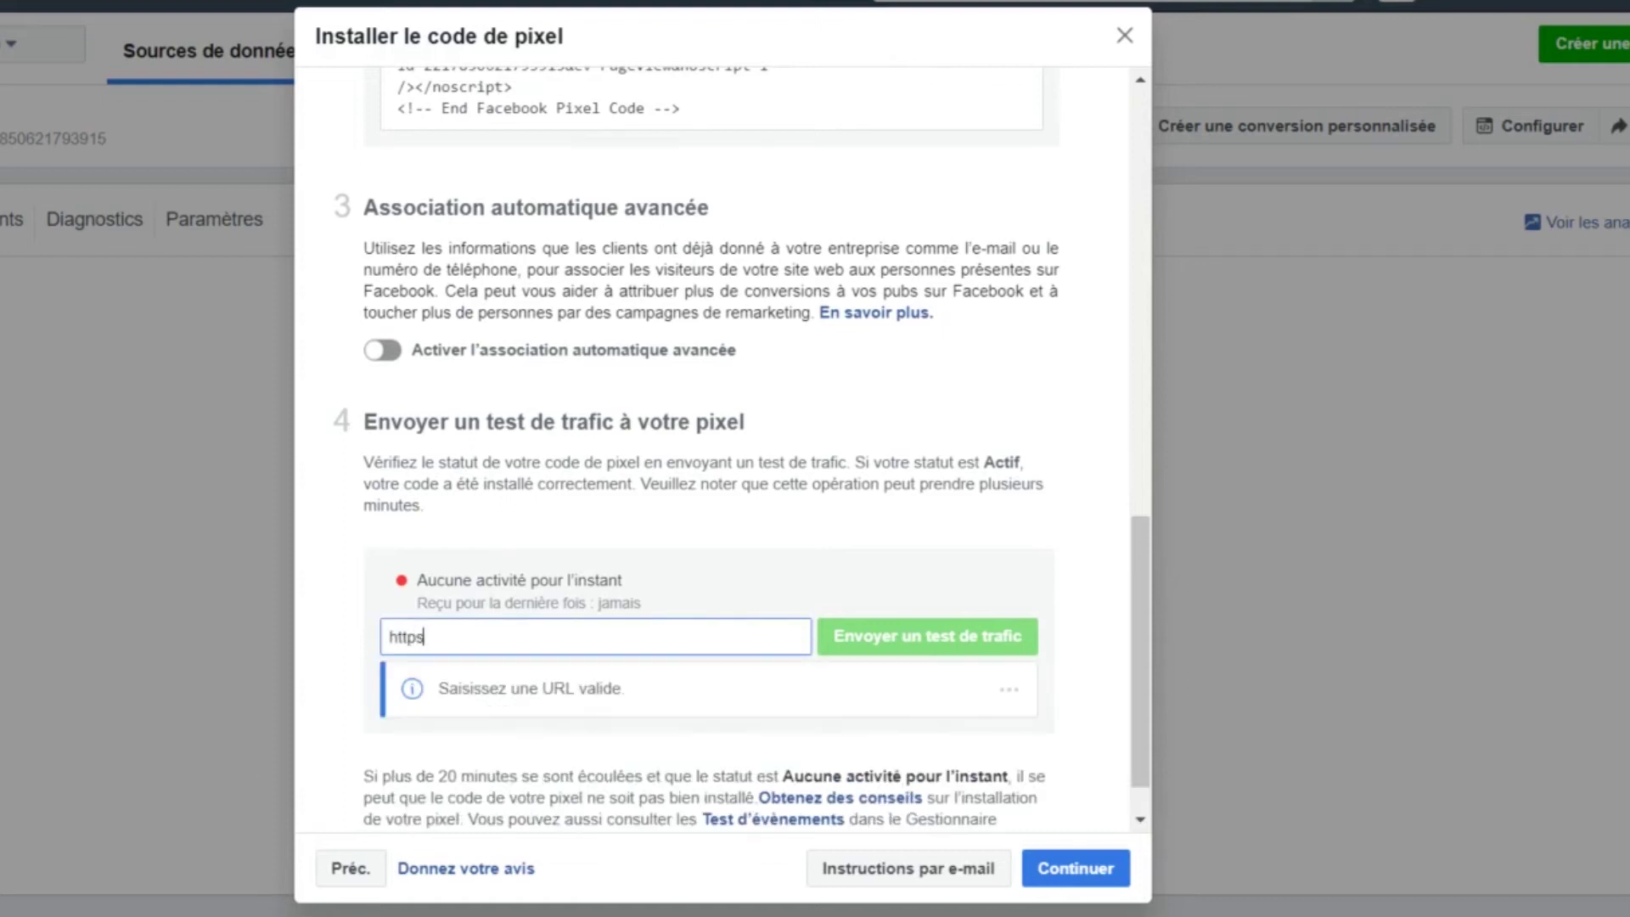
{"action": "type", "text": "://digitad.ca"}
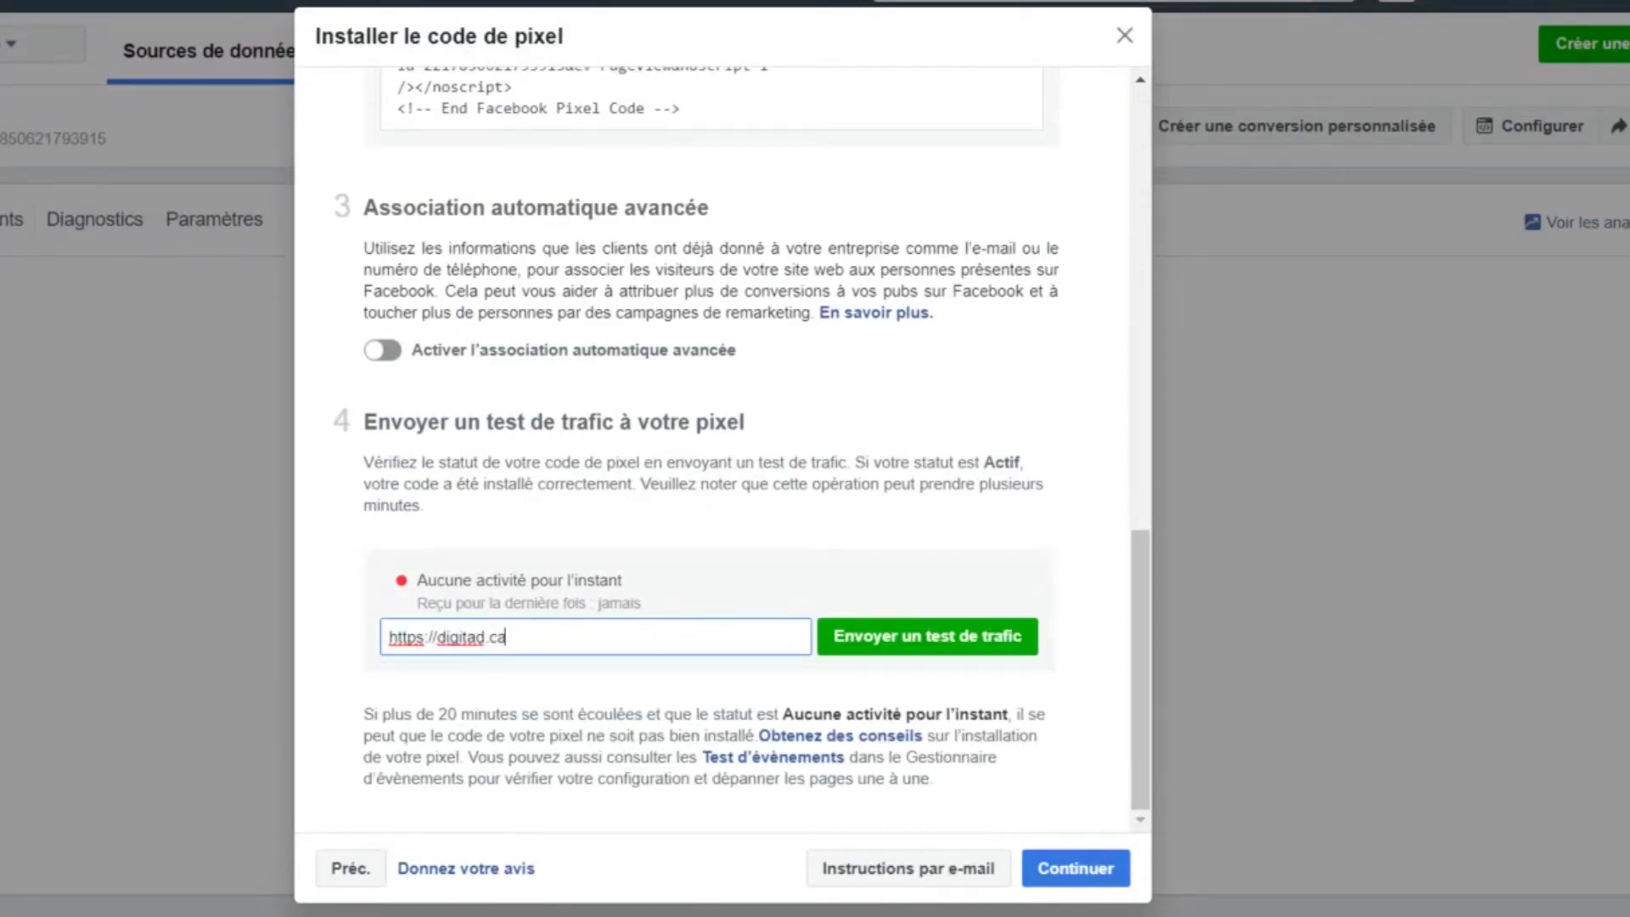
{"action": "left_click", "coordinate": [968, 647]}
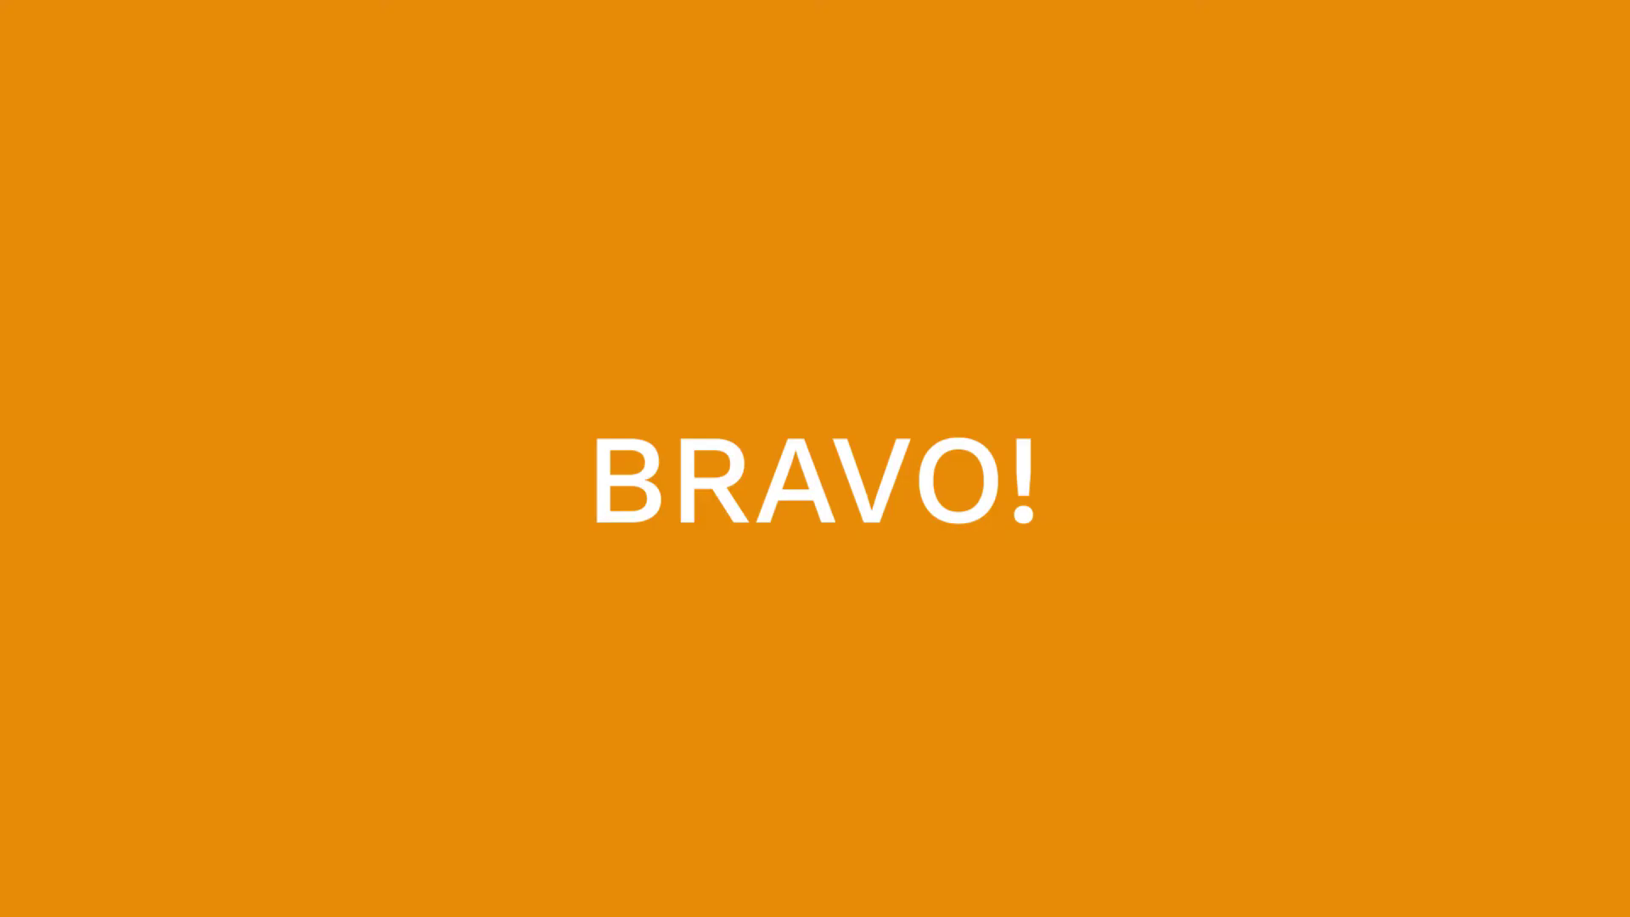